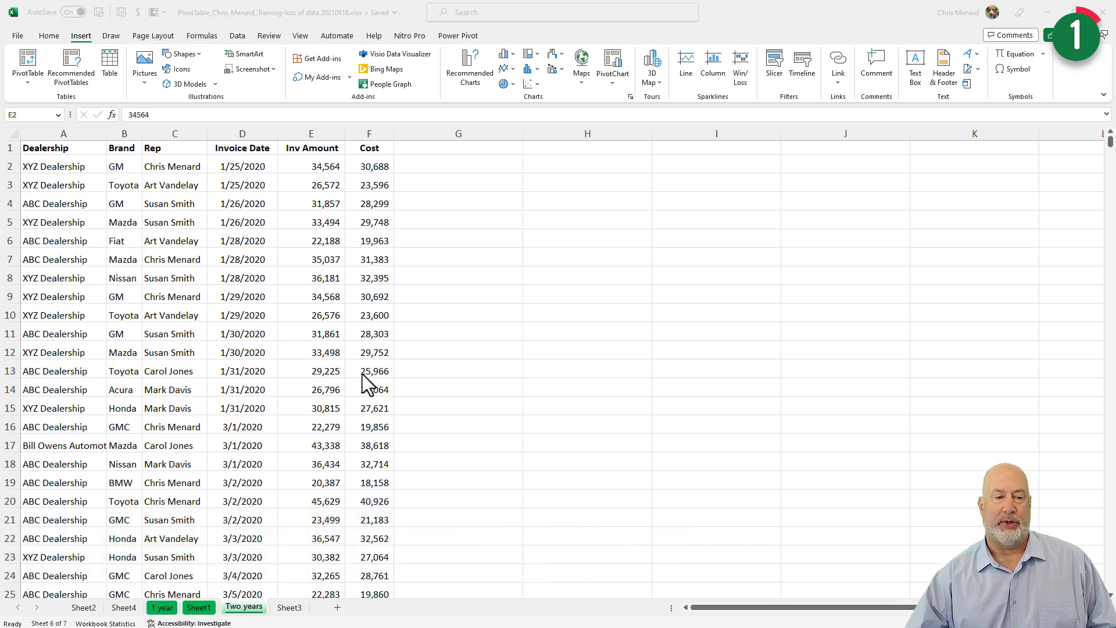
# - Open Recommended PivotTables for the dealership data on the Two years sheet and widen the pane to show the full previews
pyautogui.click(240, 177)
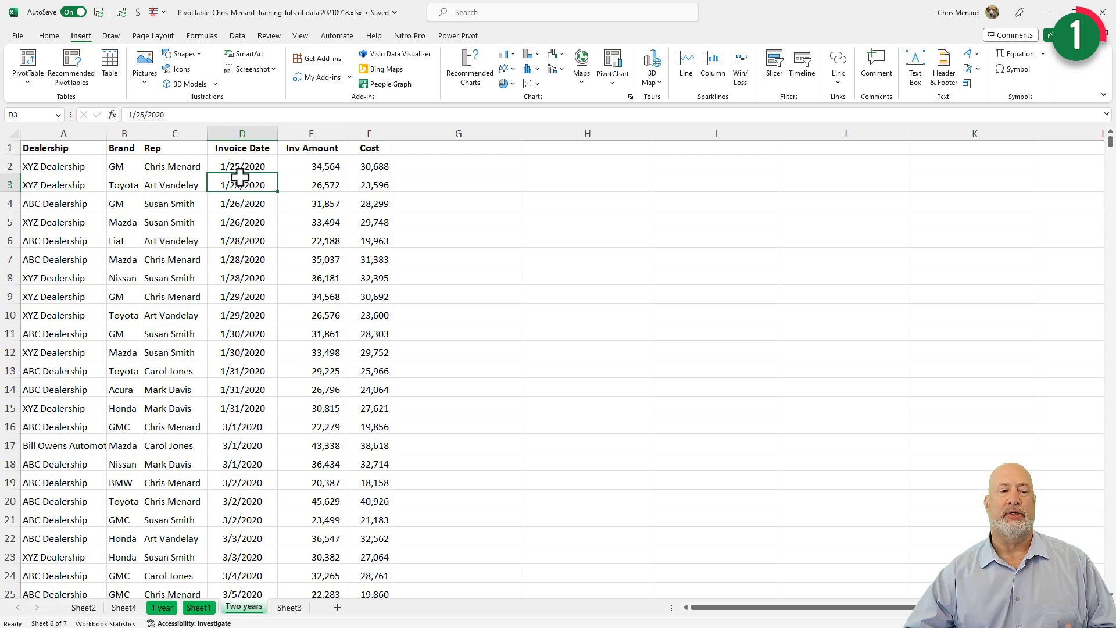
pyautogui.click(191, 168)
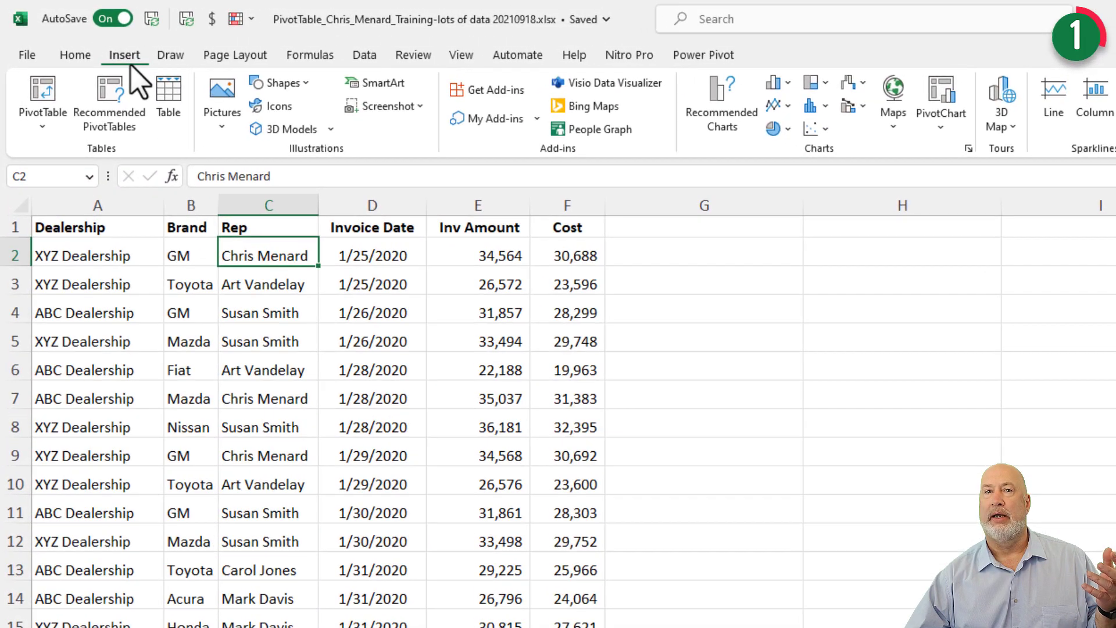
pyautogui.click(114, 105)
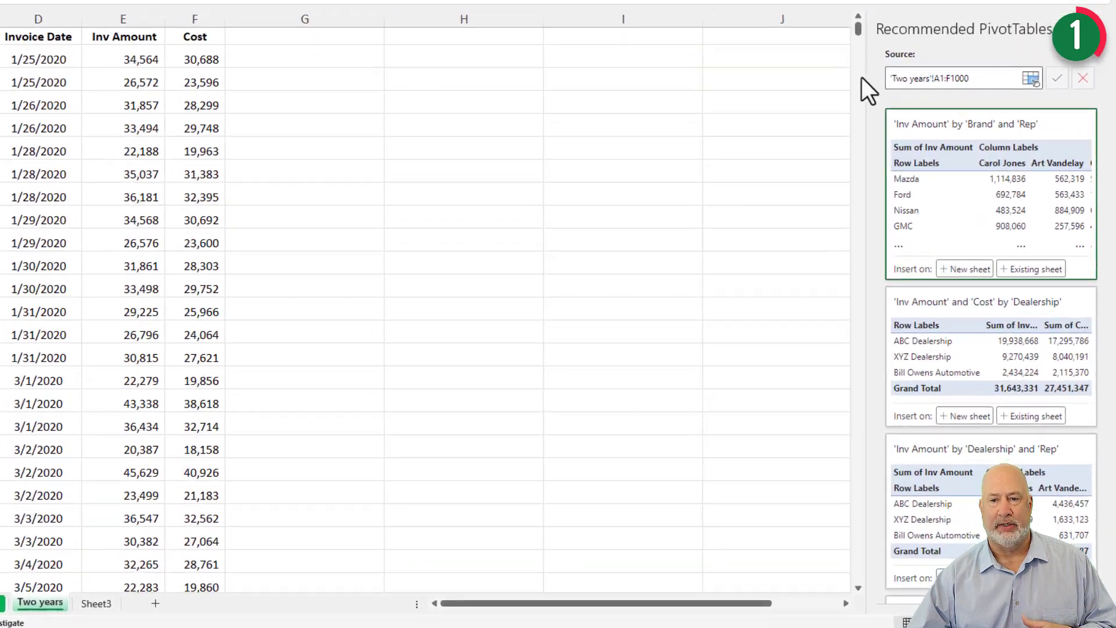
pyautogui.moveTo(850, 69); pyautogui.dragTo(411, 56)
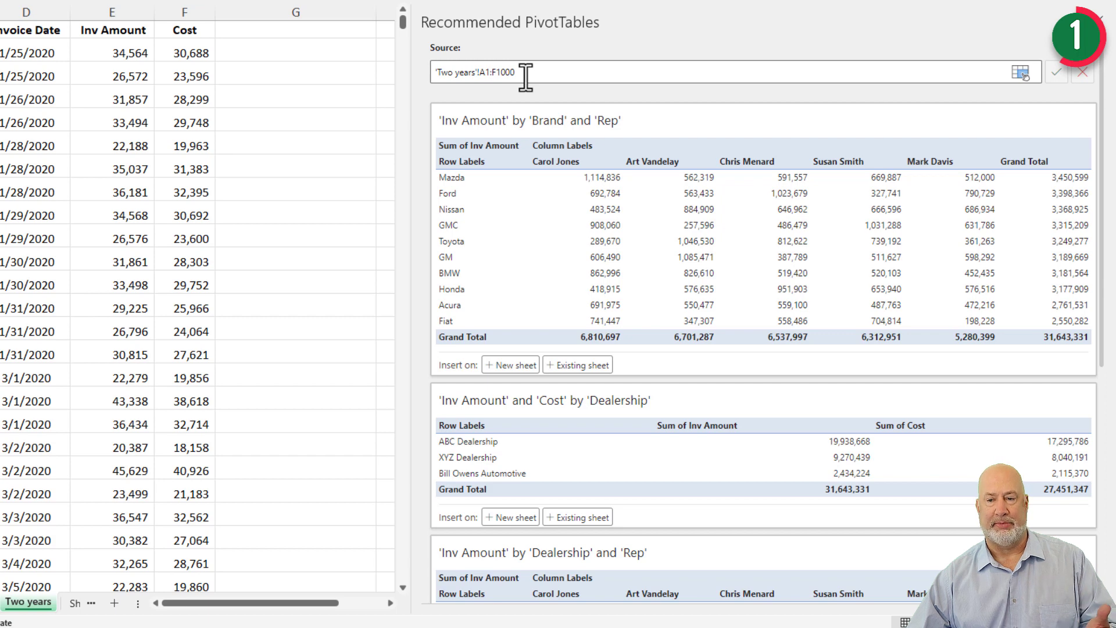
# - Review the initial PivotTable recommendations and expand the list to show all 10 results
pyautogui.scroll(-2, 1109, 232)
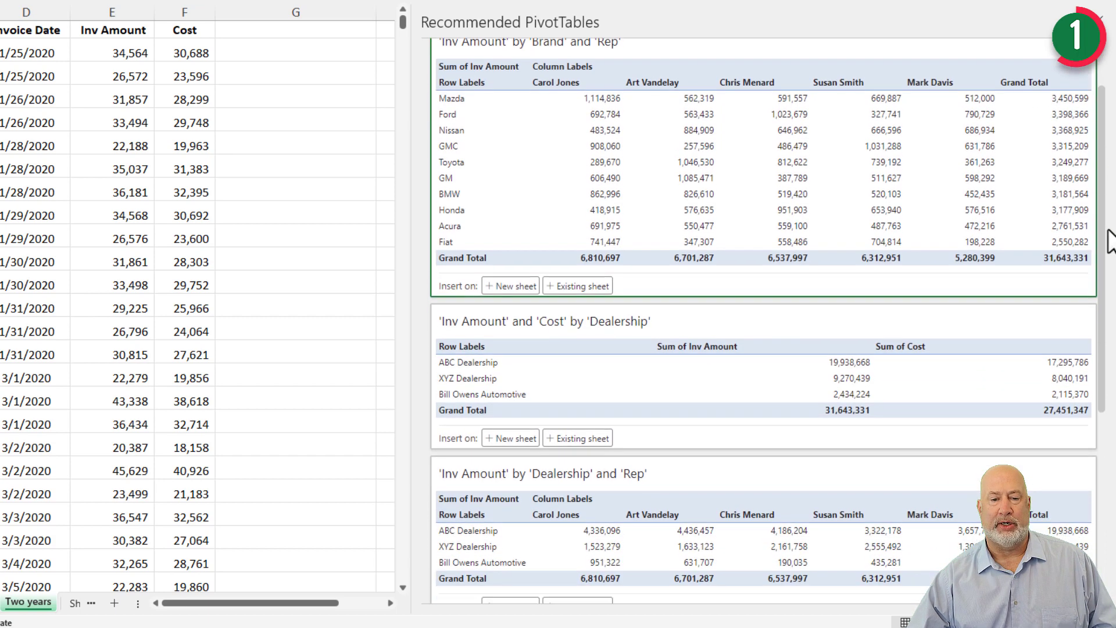
pyautogui.scroll(-3, 1111, 241)
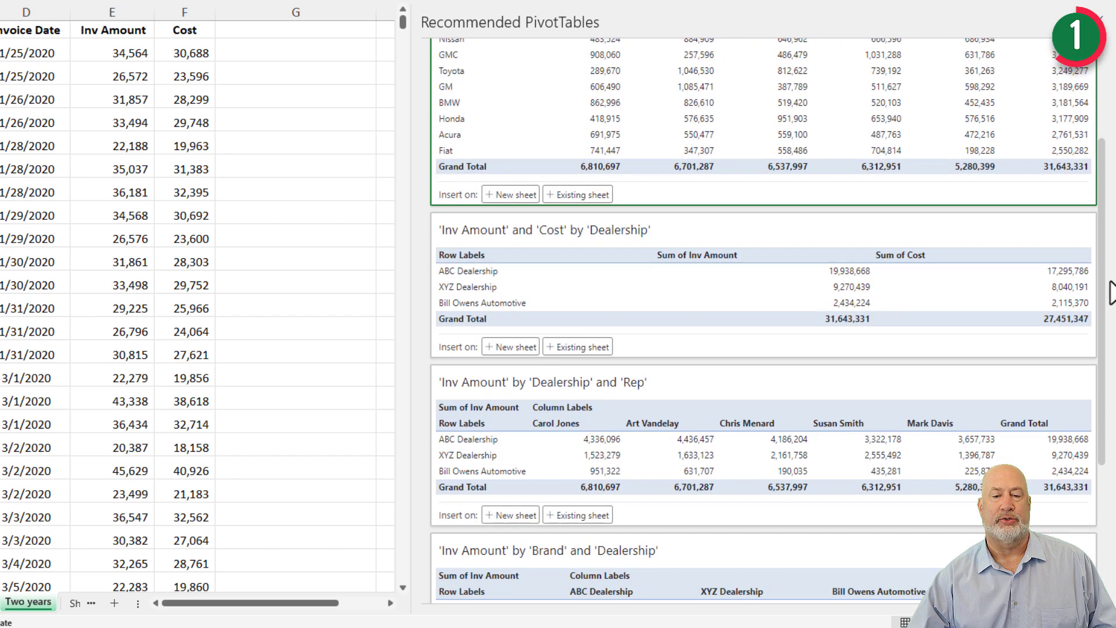
pyautogui.scroll(-3, 1111, 294)
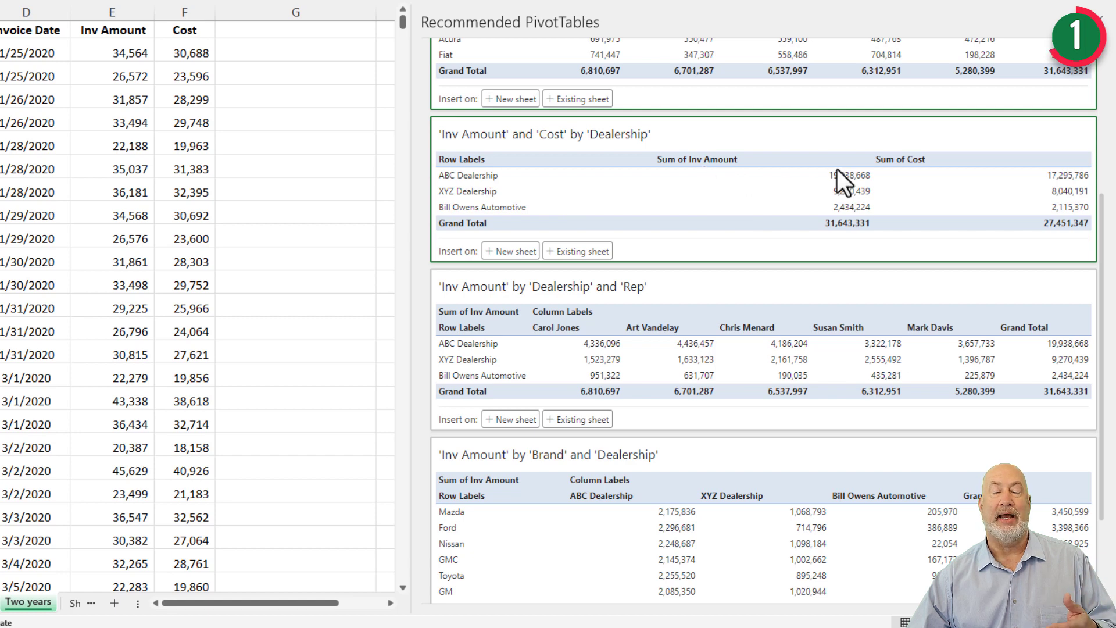
pyautogui.moveTo(1105, 271); pyautogui.dragTo(1091, 375)
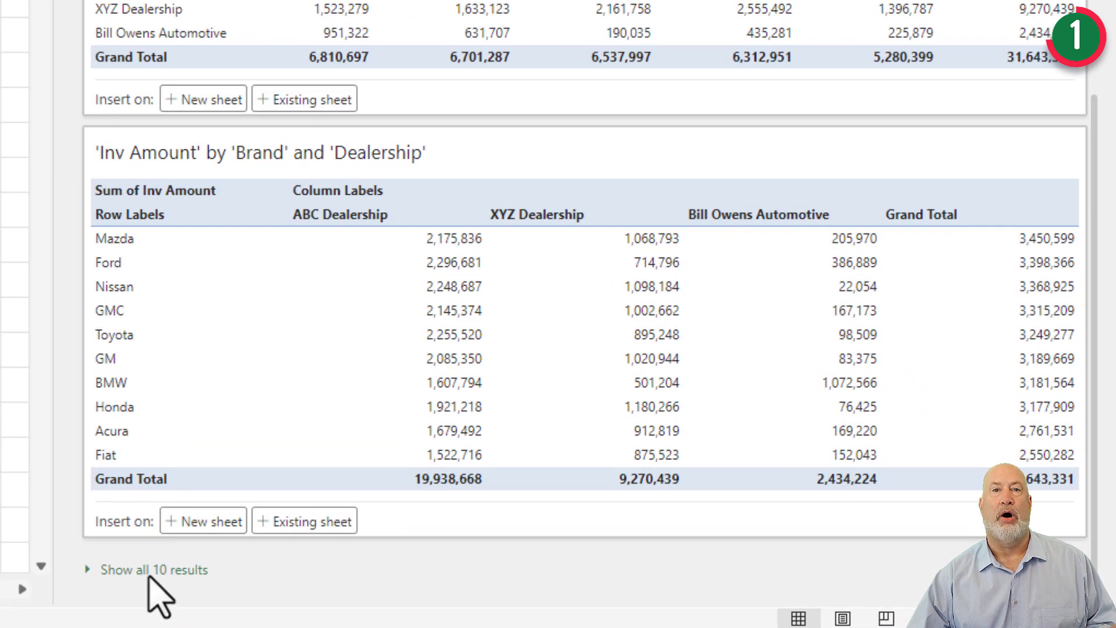
pyautogui.click(149, 572)
# - Insert the recommended PivotTable 'Inv Amount' by 'Rep', 'Dealership' and 'Brand' on a new sheet
pyautogui.scroll(-5, 601, 192)
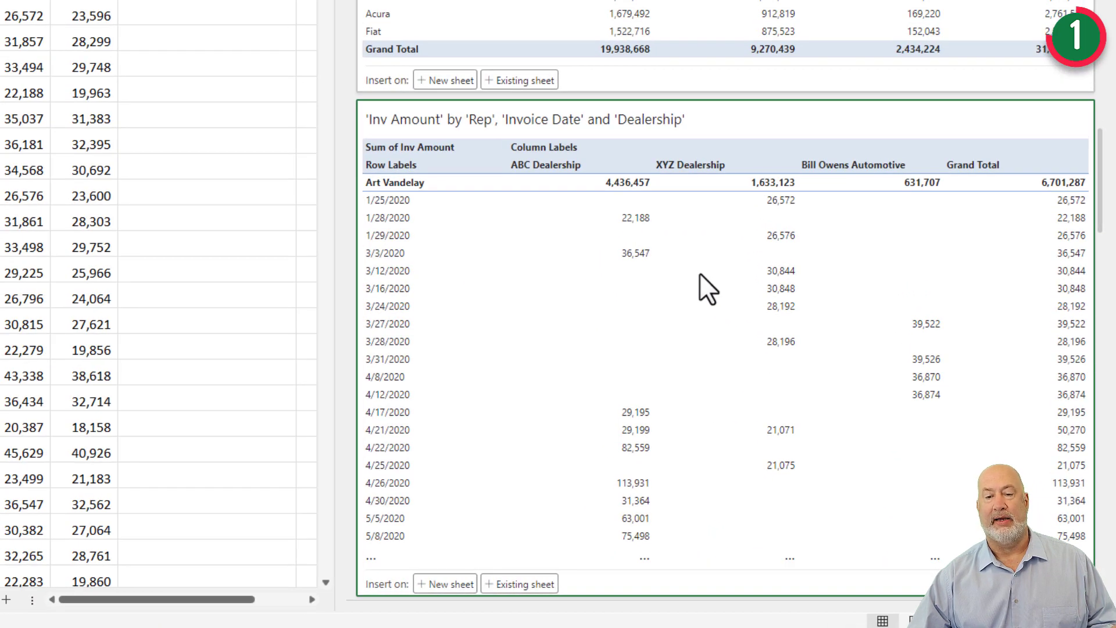
pyautogui.scroll(-15, 699, 274)
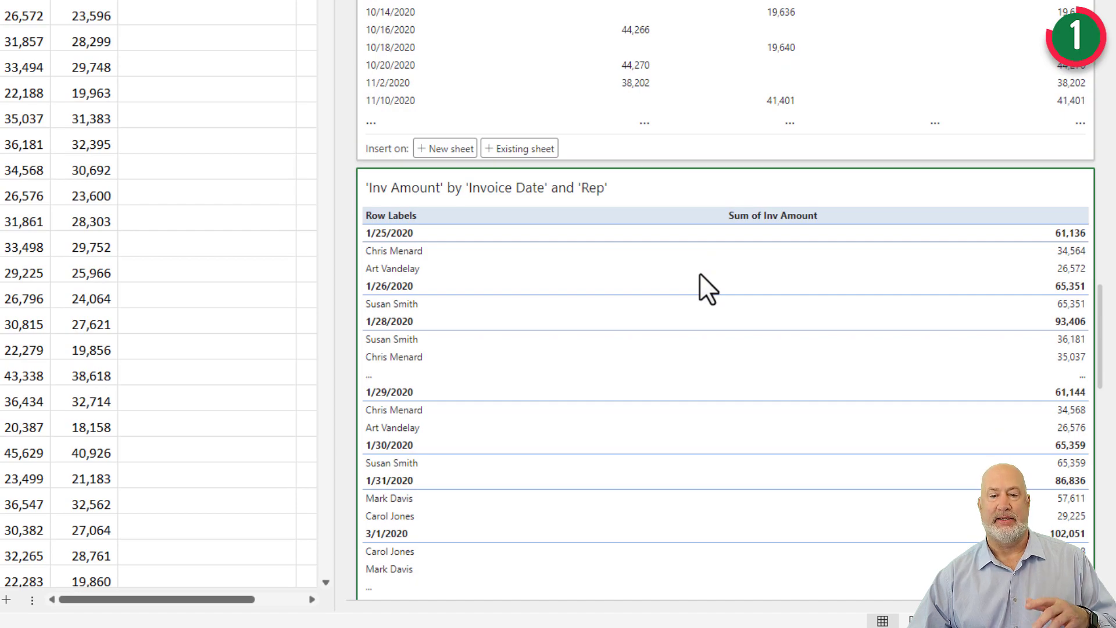
pyautogui.scroll(-15, 700, 273)
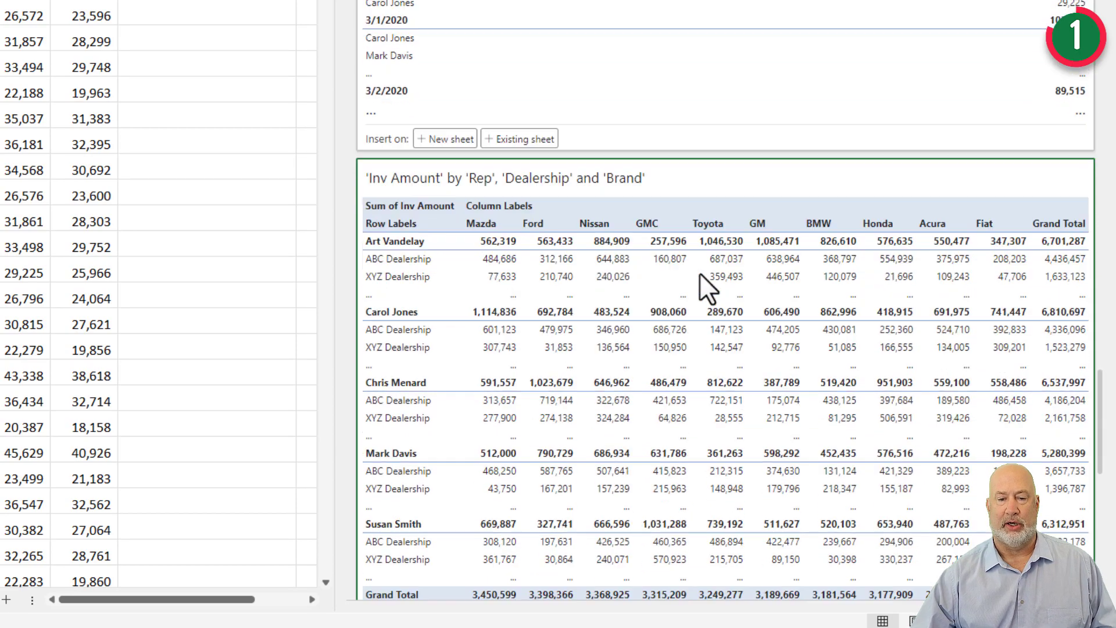
pyautogui.scroll(5, 700, 274)
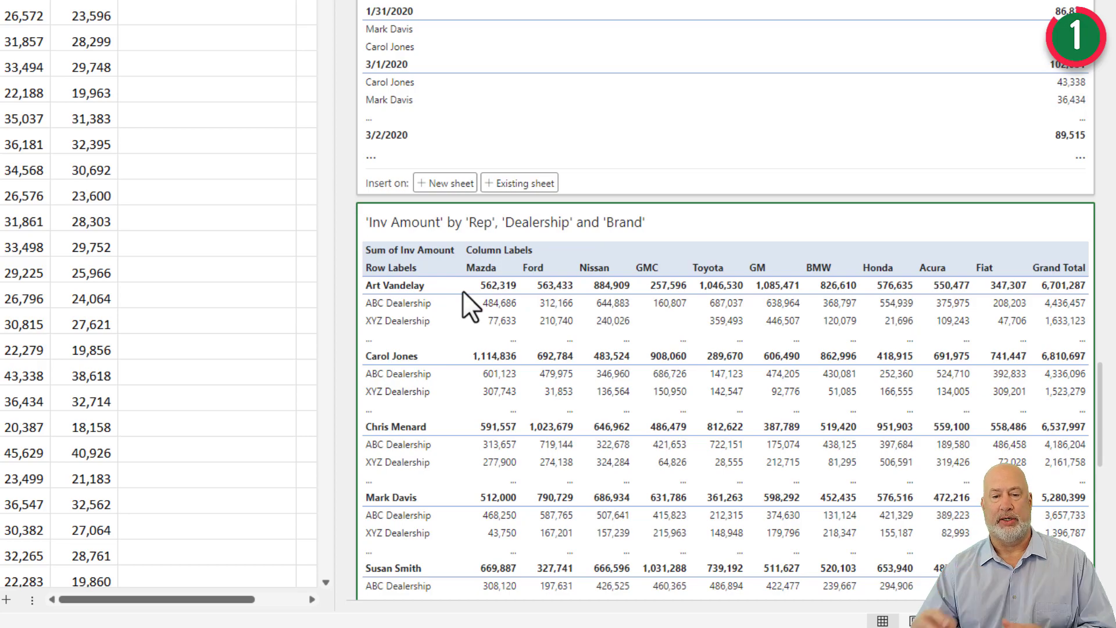
pyautogui.scroll(-5, 656, 391)
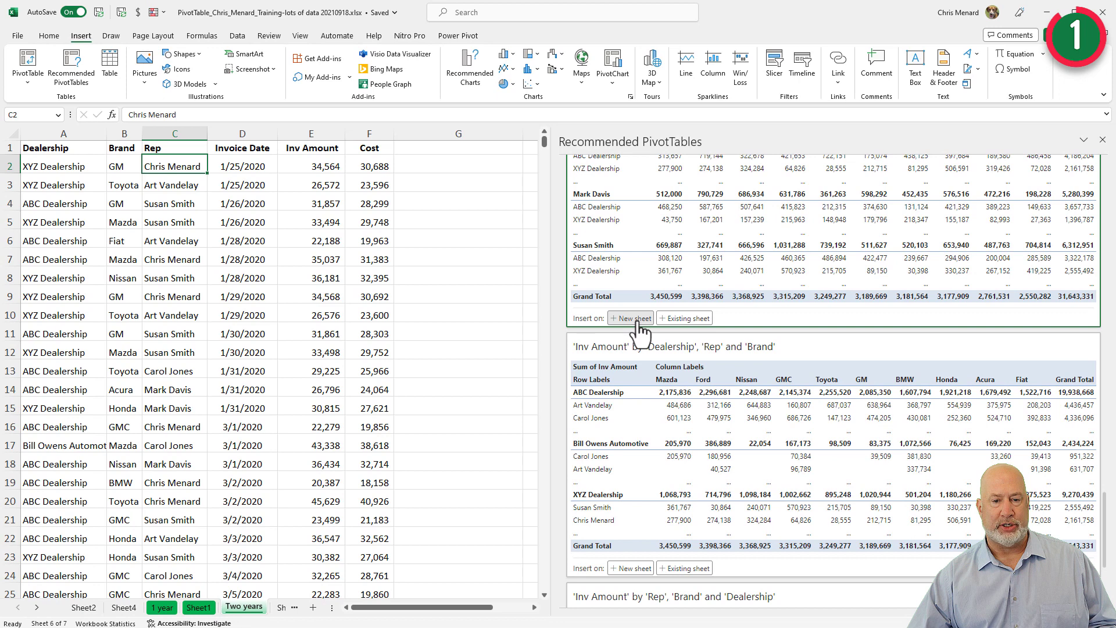
pyautogui.click(634, 319)
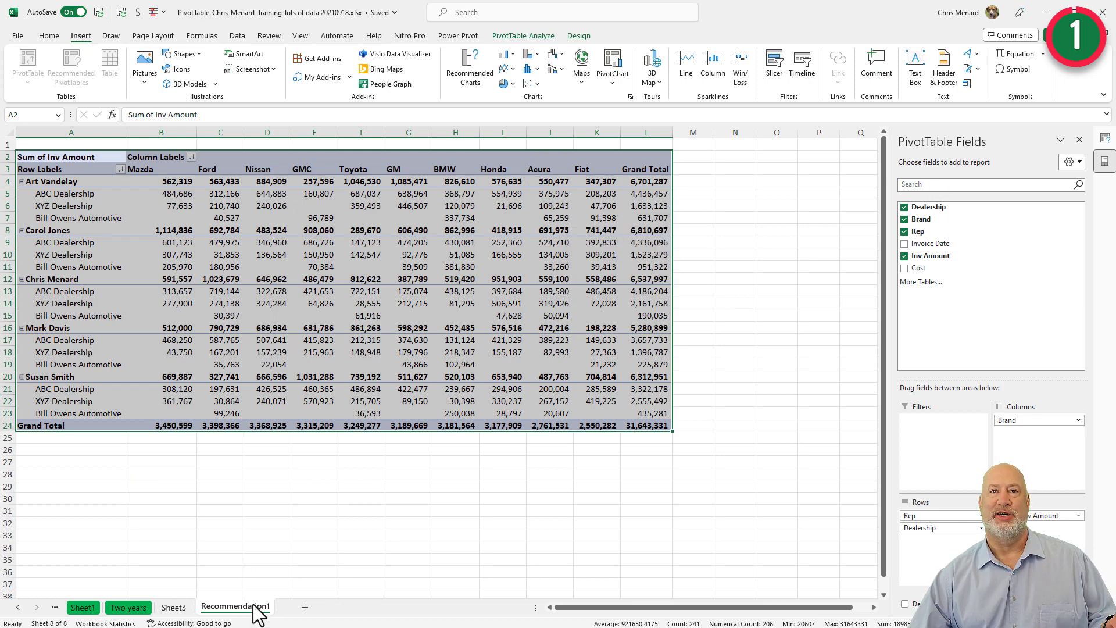
pyautogui.click(374, 292)
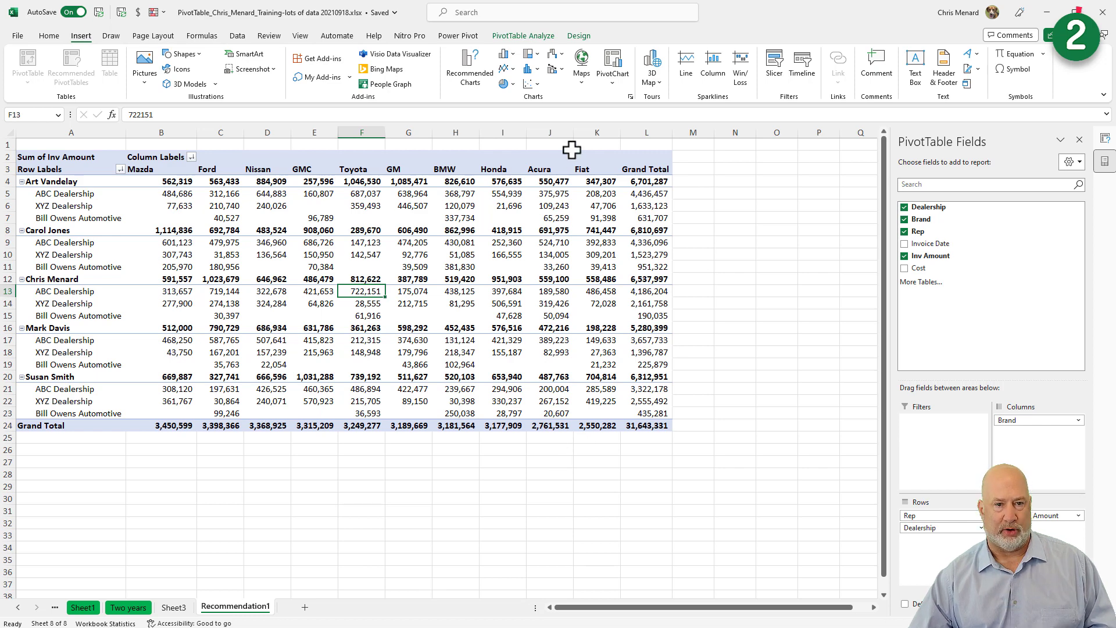
# - Switch to the TubeBuddy_20221230.xlsx workbook and copy the Thumbnail Url in cell C4 of the 2022 - 143 public videos sheet
pyautogui.click(301, 37)
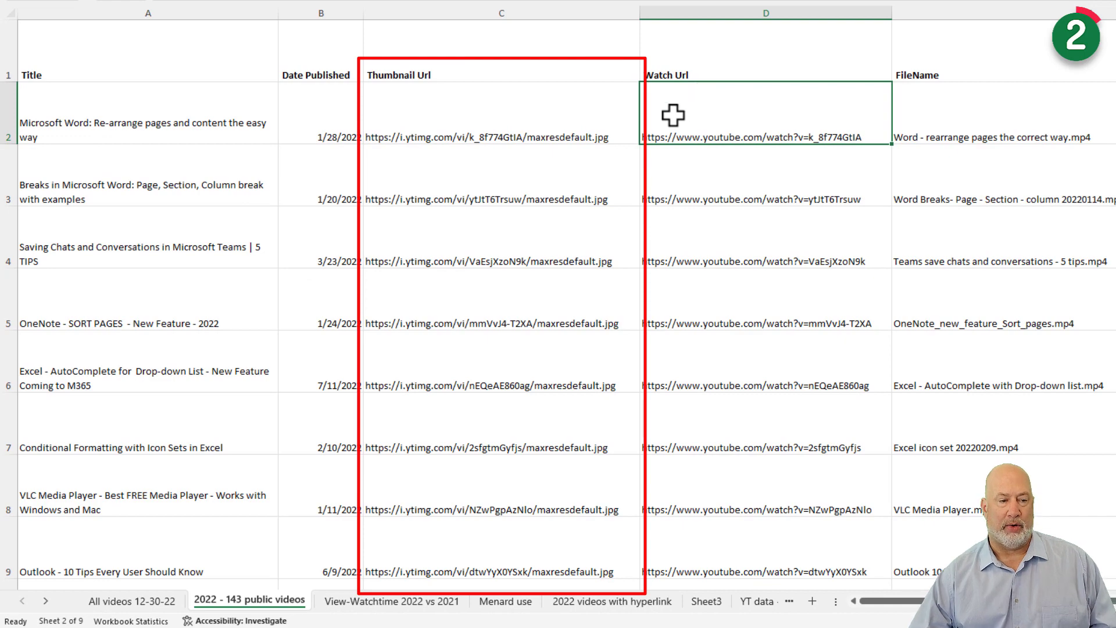
pyautogui.click(496, 252)
pyautogui.rightClick(499, 249)
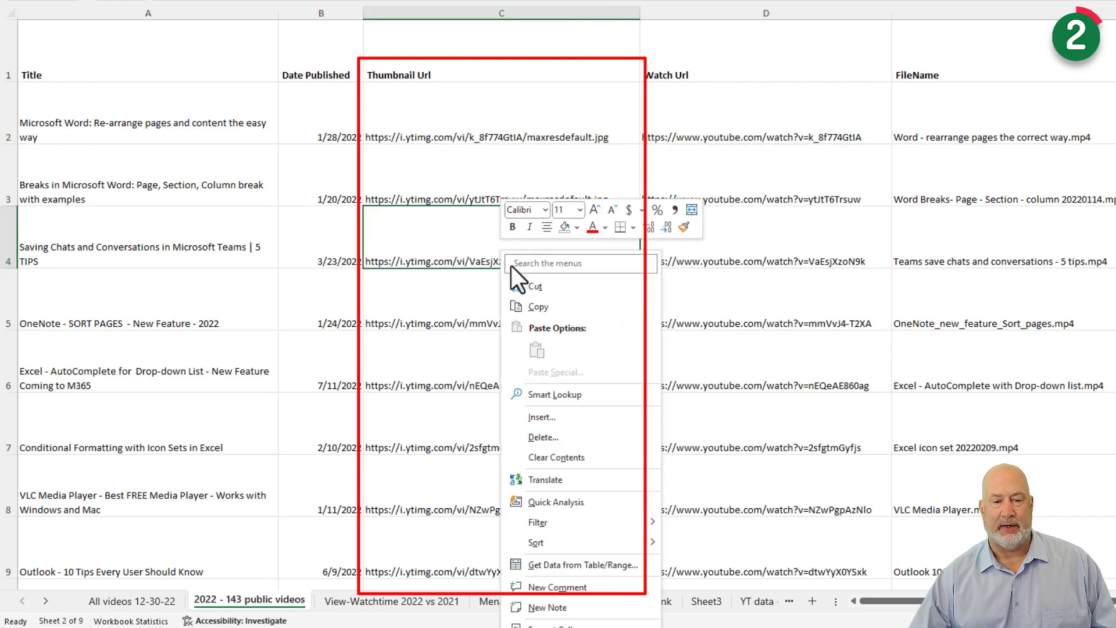
pyautogui.click(534, 307)
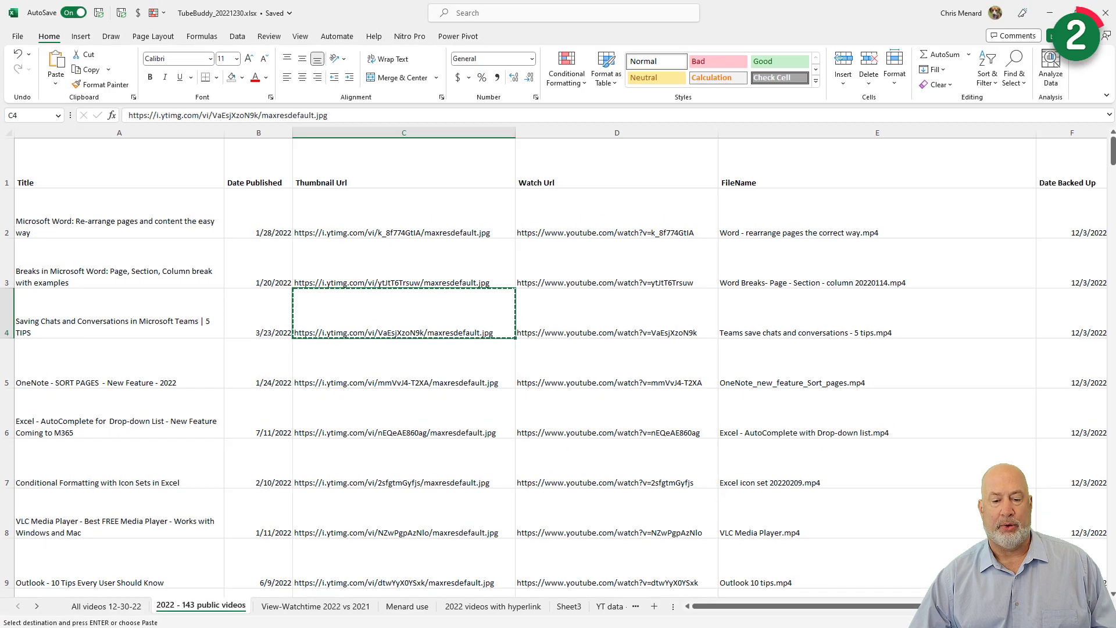
# - Switch to Chrome, load the copied thumbnail URL to view its image, and return to the Excel workbook
pyautogui.hotkey('alt', 'Tab')
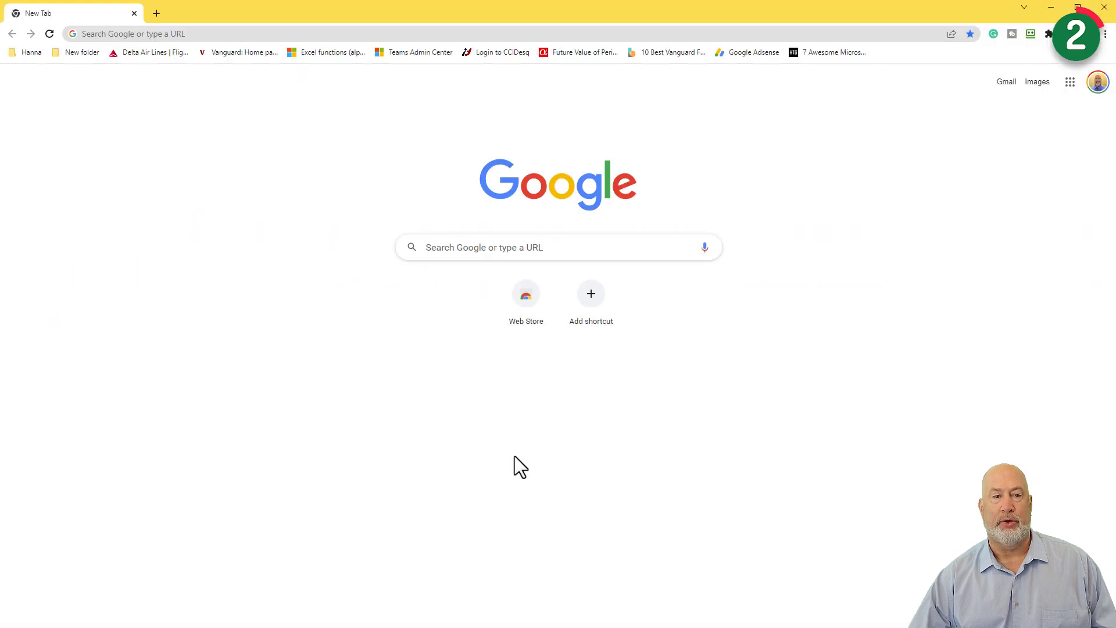
pyautogui.click(277, 33)
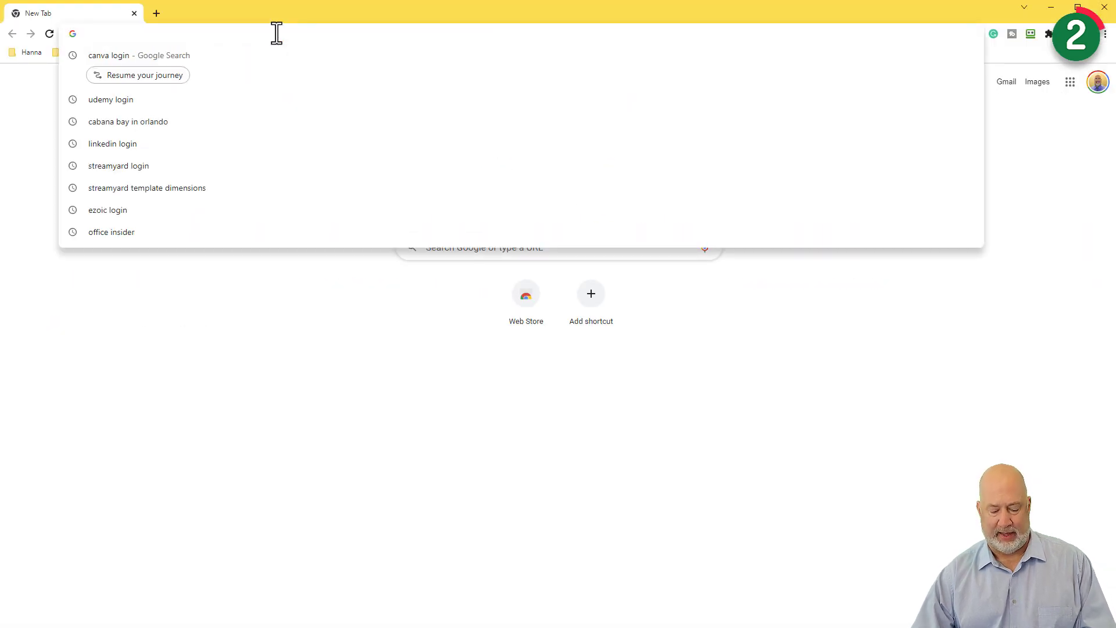
pyautogui.hotkey('ctrl', 'v')
pyautogui.press('Return')
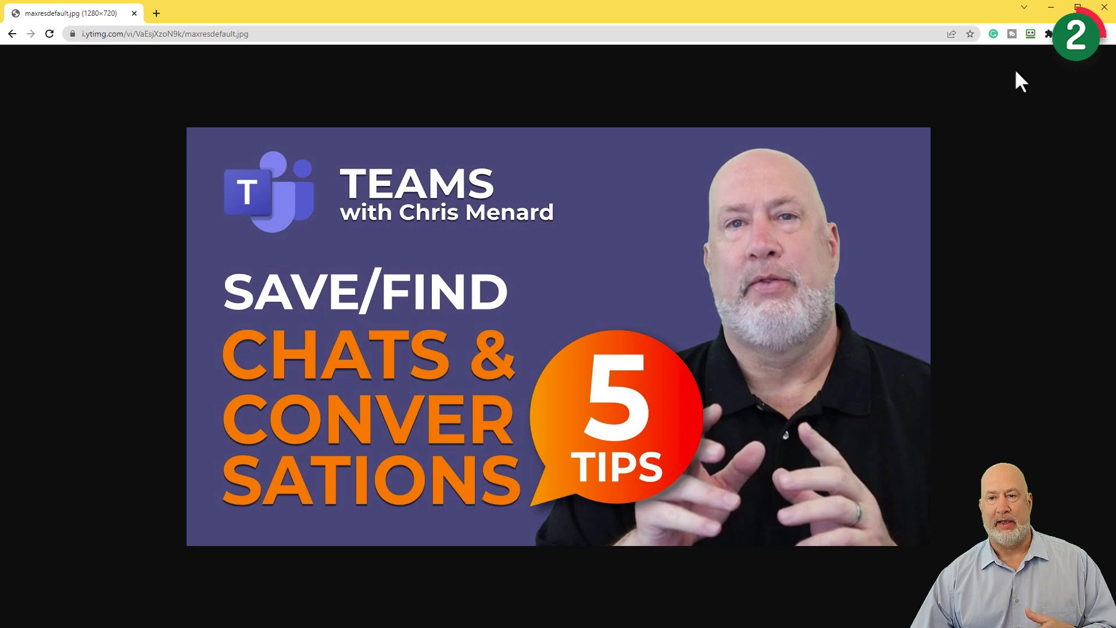
pyautogui.click(1052, 7)
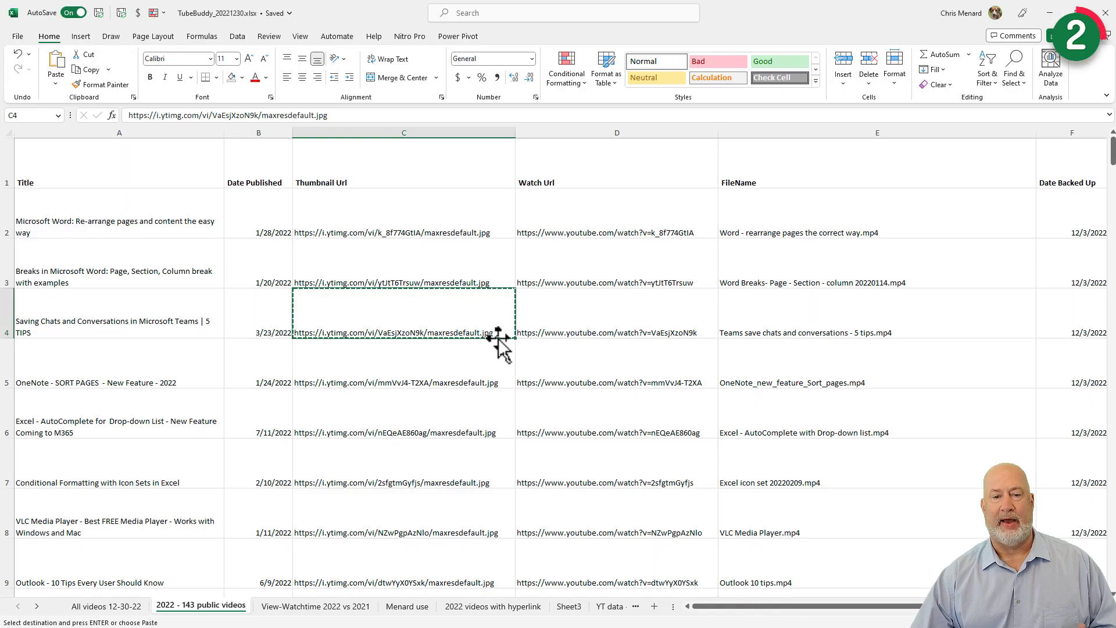
pyautogui.press('Escape')
# - Insert a blank column between the Thumbnail Url and Watch Url columns
pyautogui.click(568, 324)
pyautogui.hotkey('alt', 'i')
pyautogui.press('c')
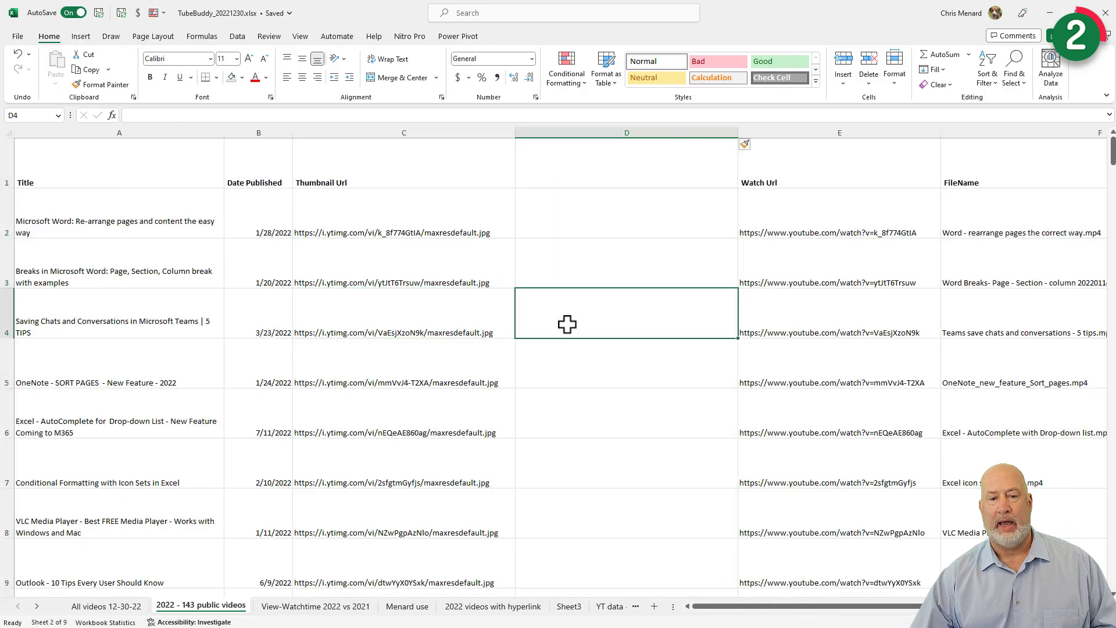
# - Check which sources are offered for inserting a picture, without choosing one
pyautogui.click(81, 36)
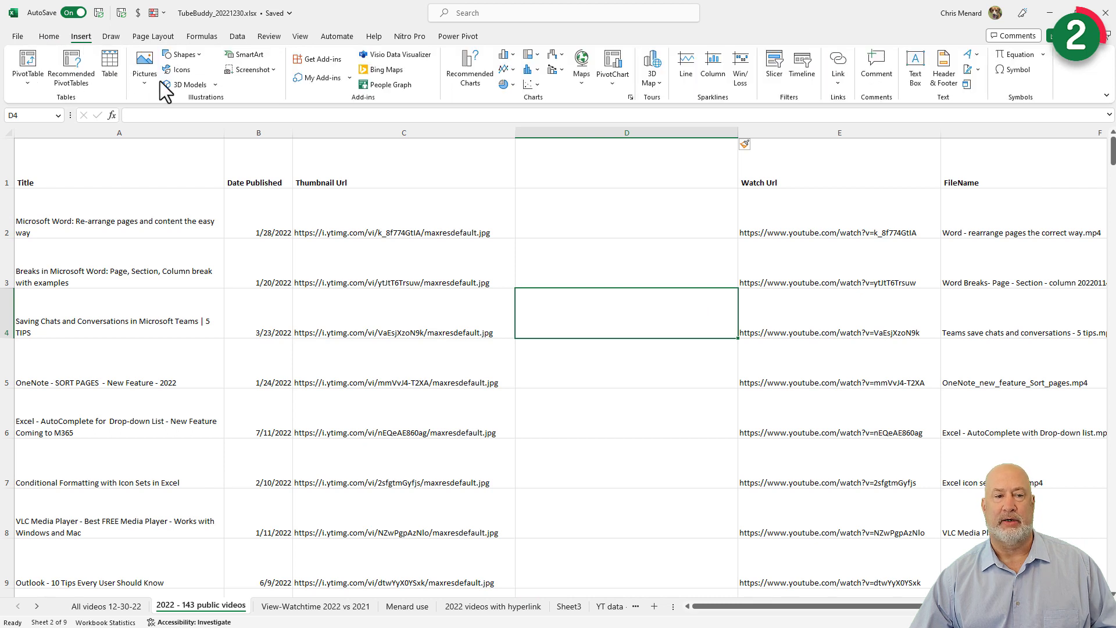
pyautogui.click(144, 81)
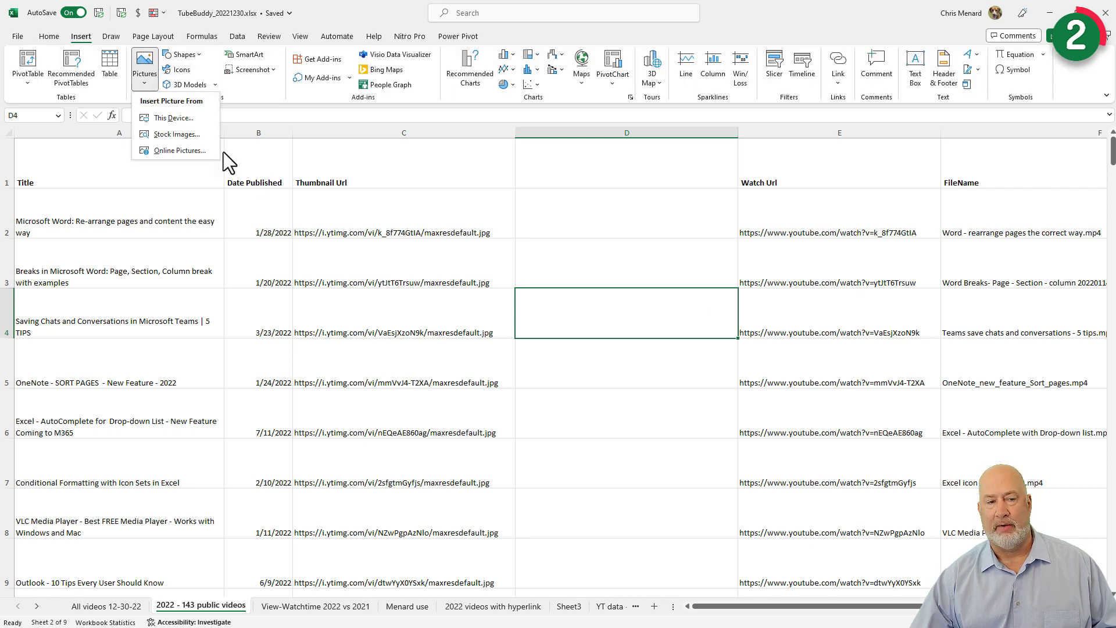
pyautogui.click(560, 314)
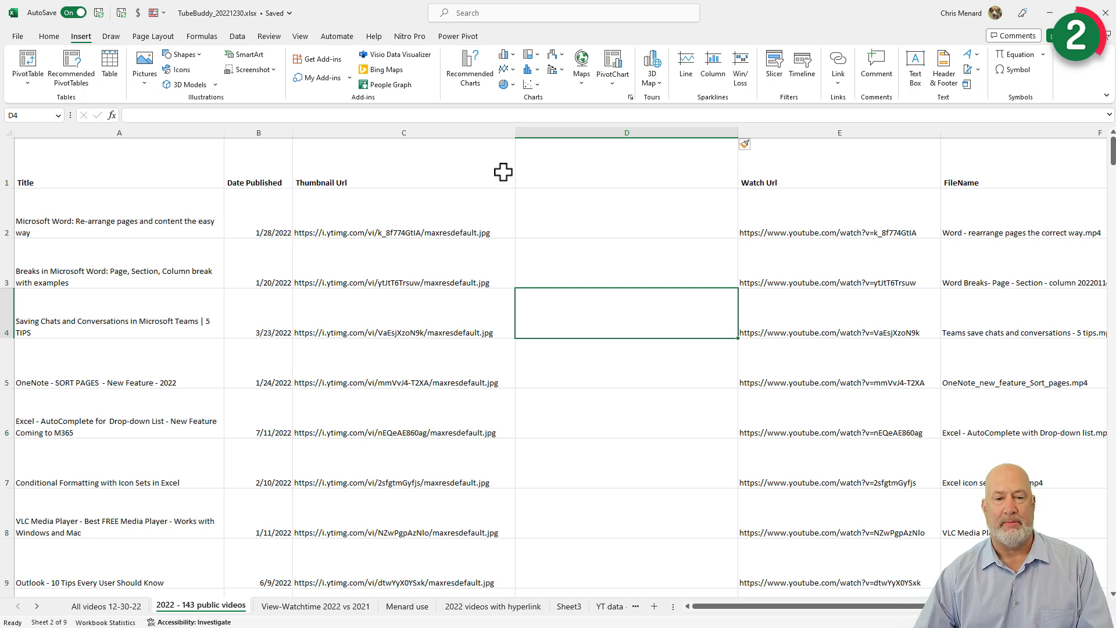
# - Delete the blank column D between Thumbnail Url and Watch Url
pyautogui.click(578, 175)
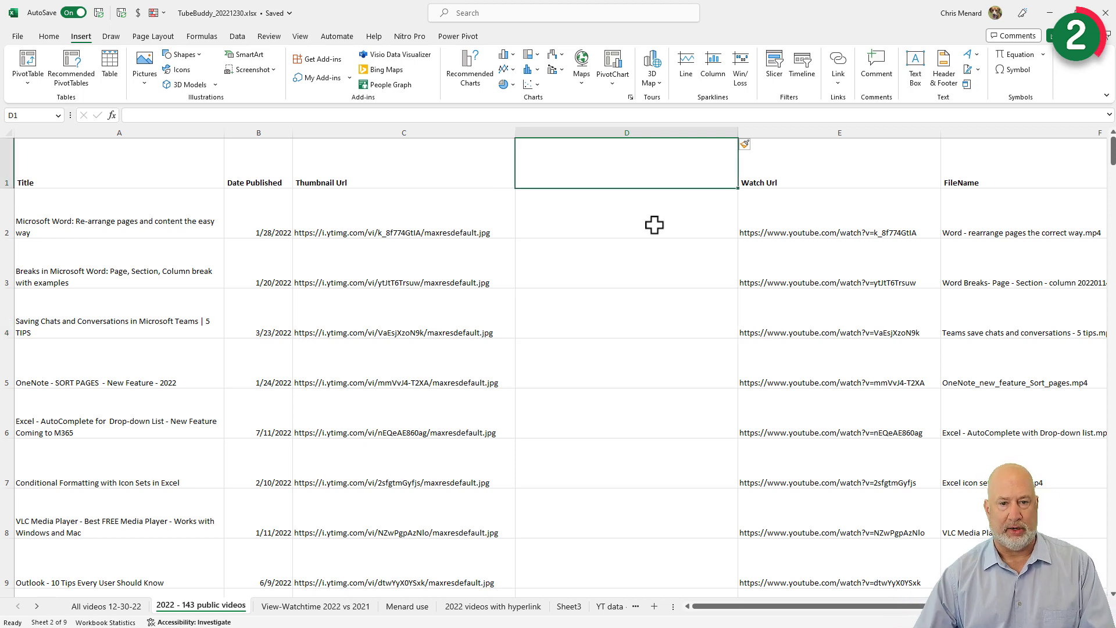
pyautogui.click(580, 132)
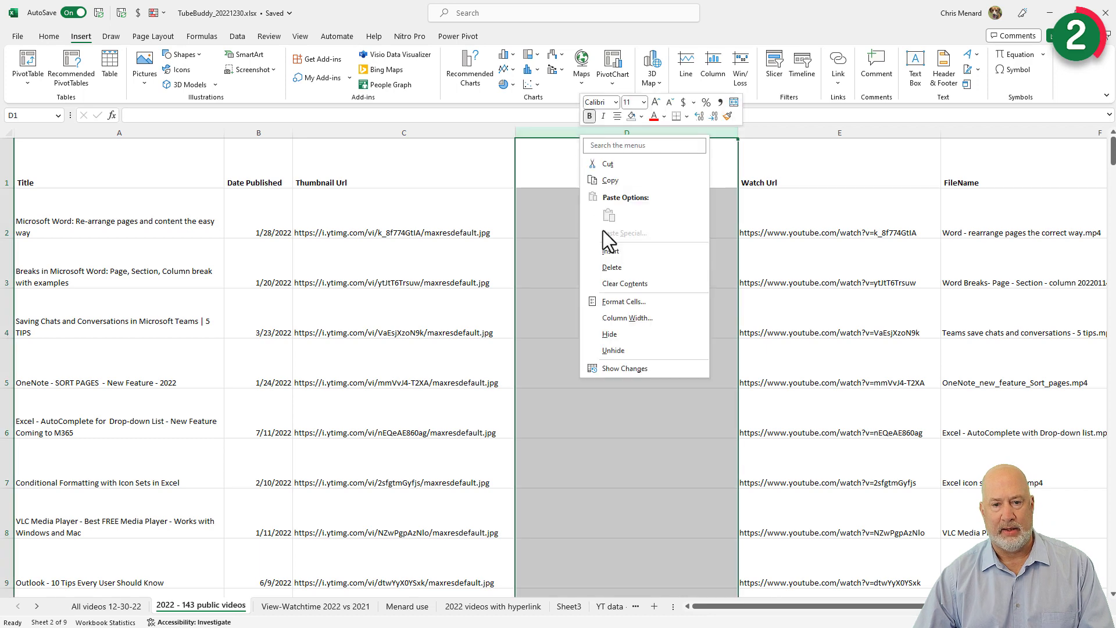
pyautogui.click(614, 265)
# - Convert the video list on the 2022 - 143 public videos sheet into a table with headers
pyautogui.click(451, 221)
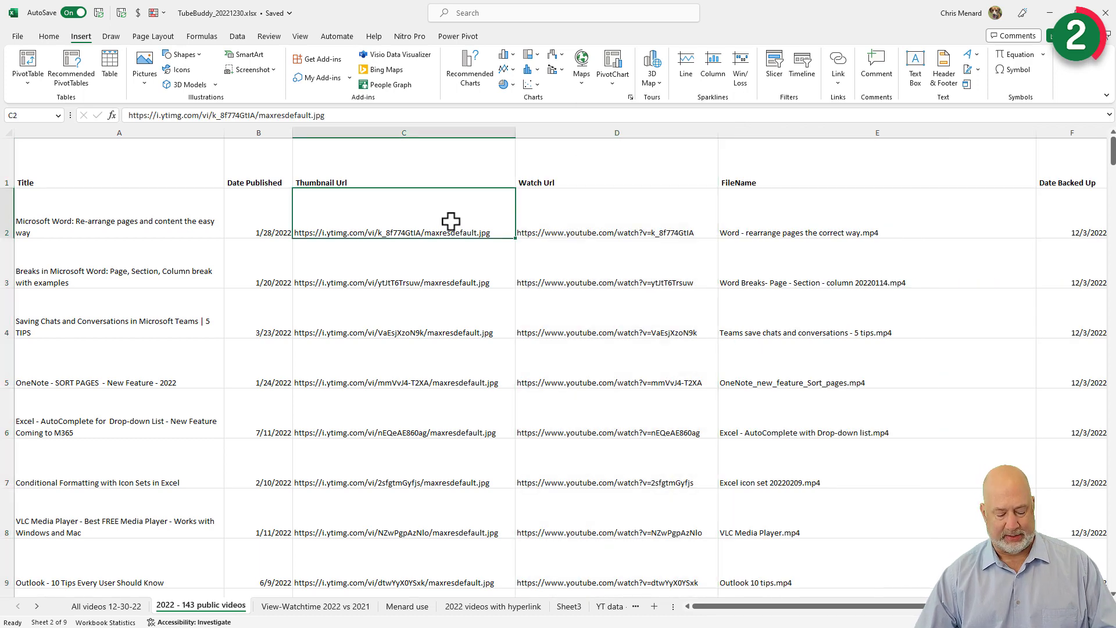
pyautogui.hotkey('ctrl', 't')
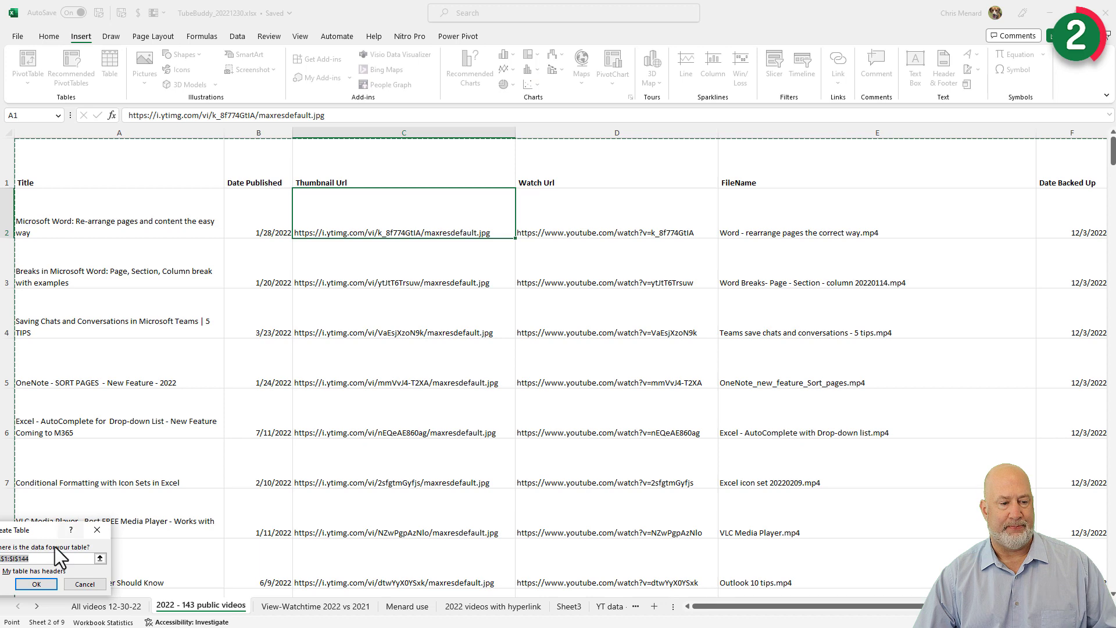
pyautogui.click(36, 584)
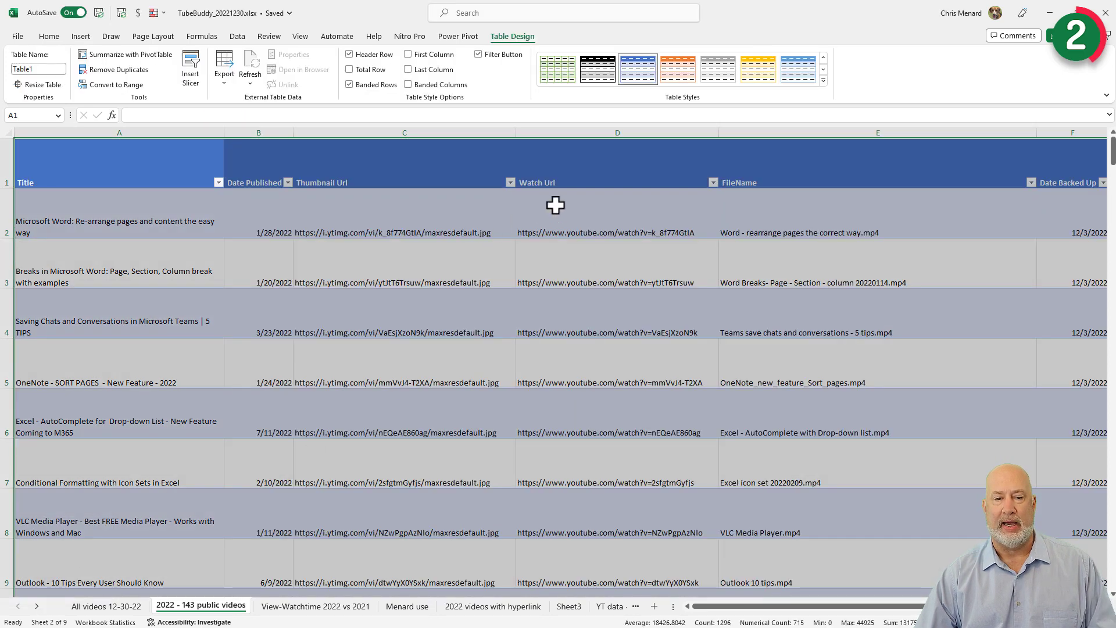
pyautogui.click(556, 204)
# - Insert a table column before Watch Url and set its header to Image
pyautogui.click(558, 132)
pyautogui.rightClick(559, 132)
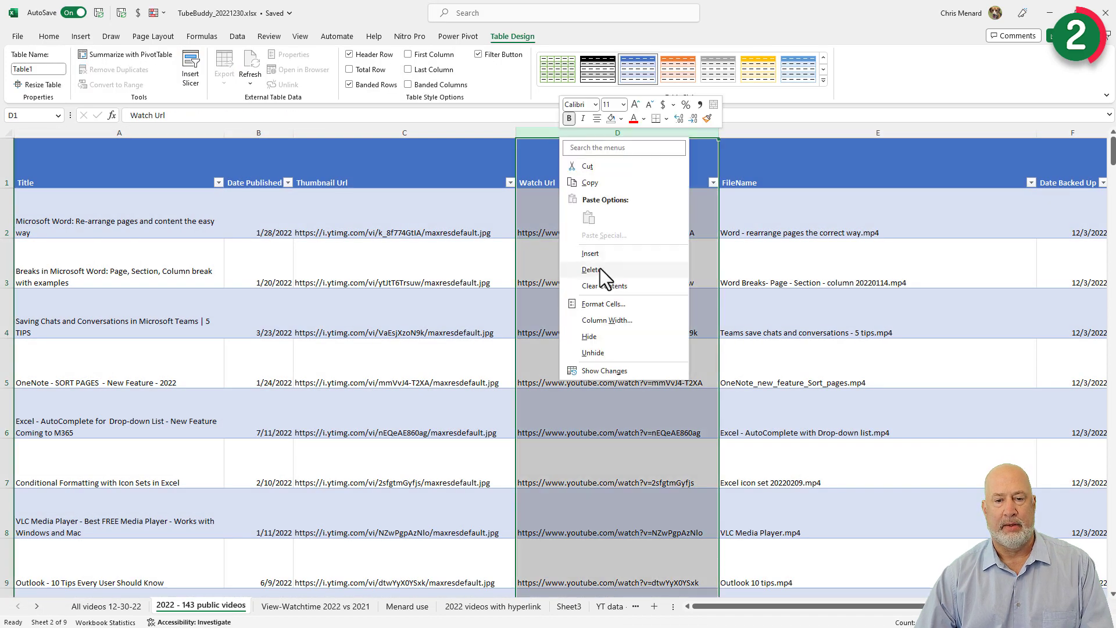
pyautogui.click(599, 255)
pyautogui.click(584, 179)
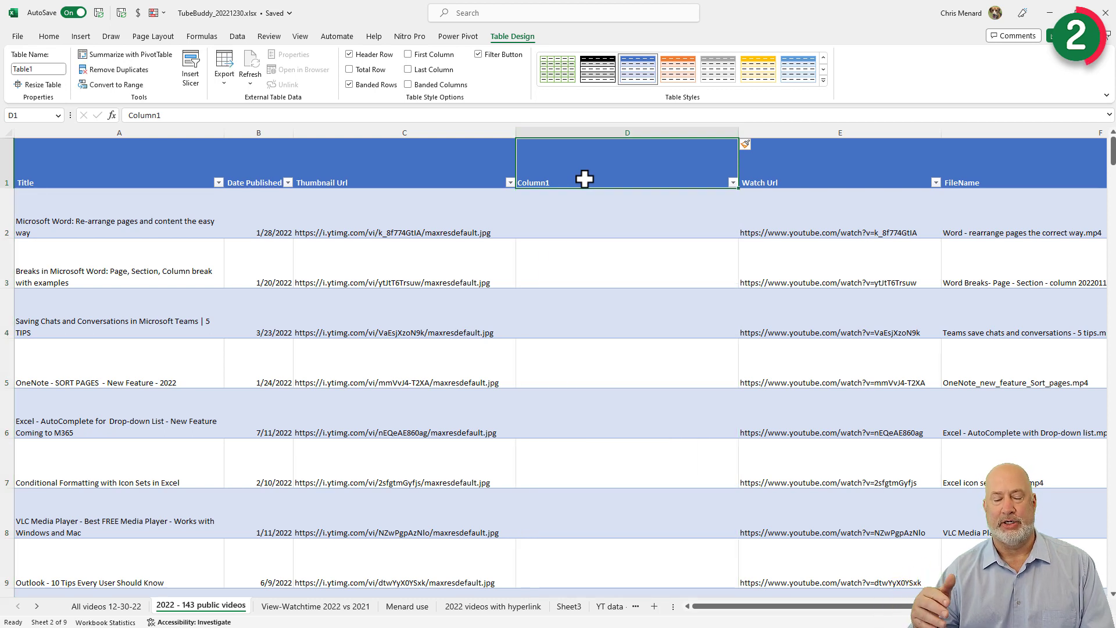
pyautogui.write('Image')
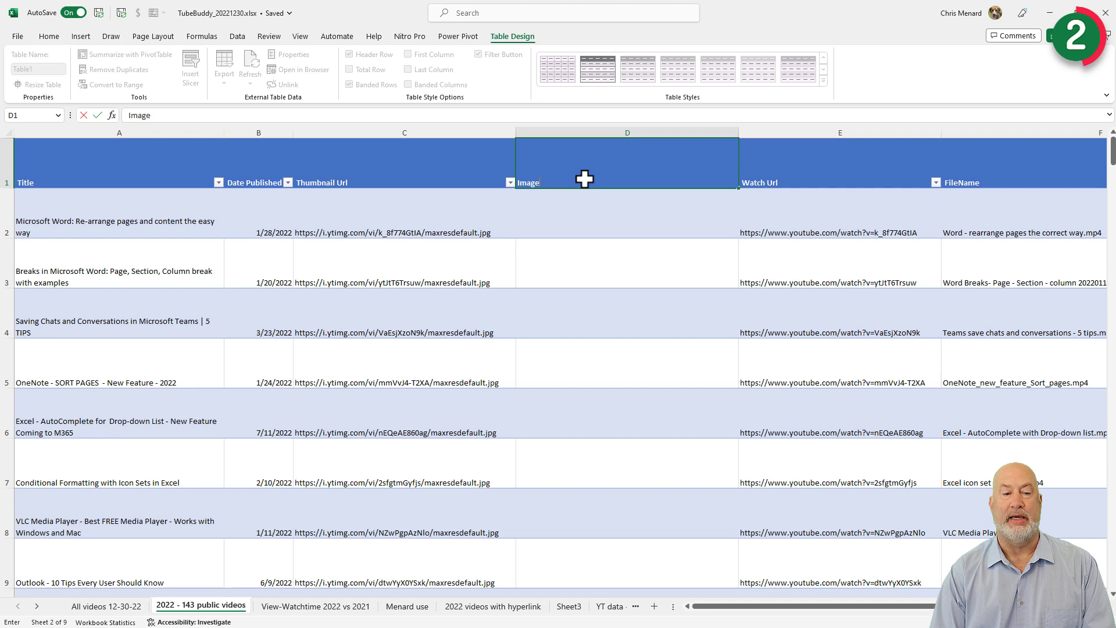
pyautogui.press('Return')
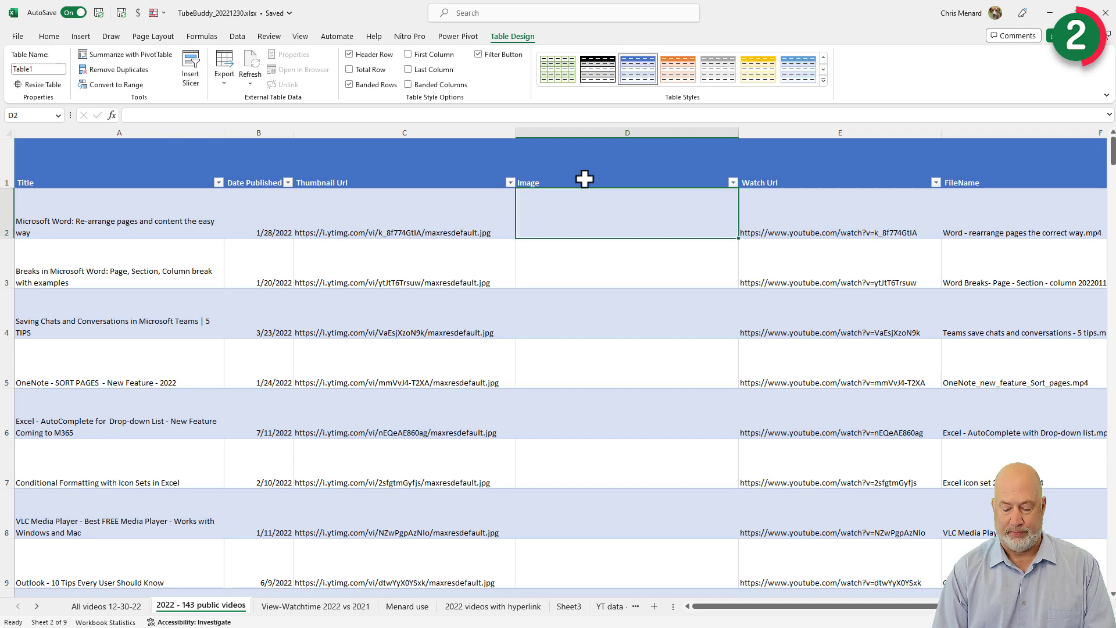
# - Fill the table's Image column with an IMAGE formula that uses each row's Thumbnail Url as its source
pyautogui.write('=')
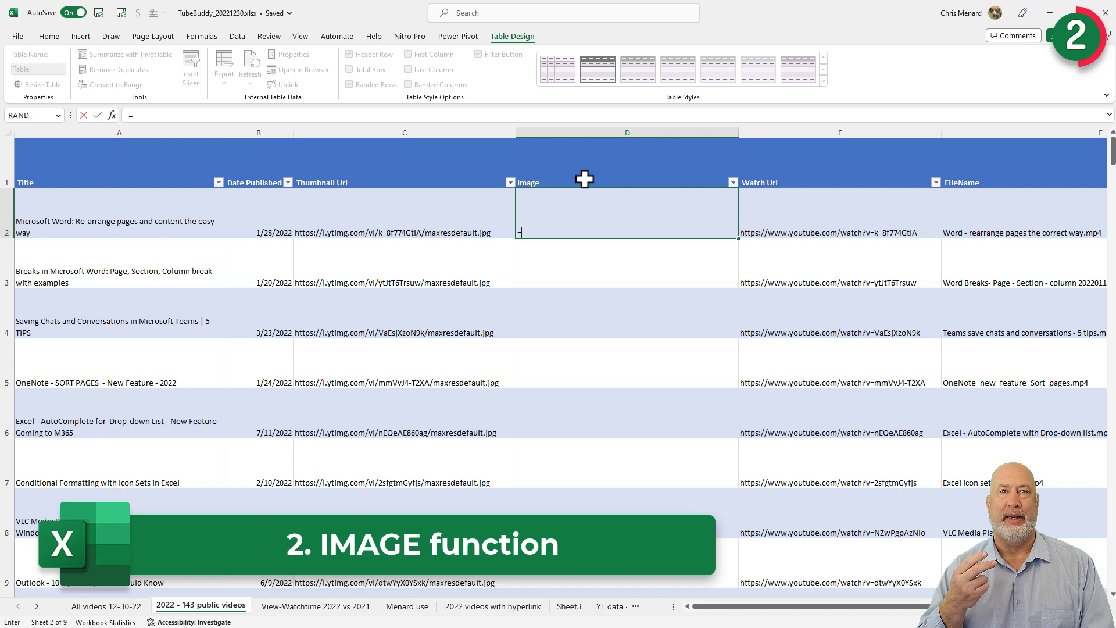
pyautogui.write('image')
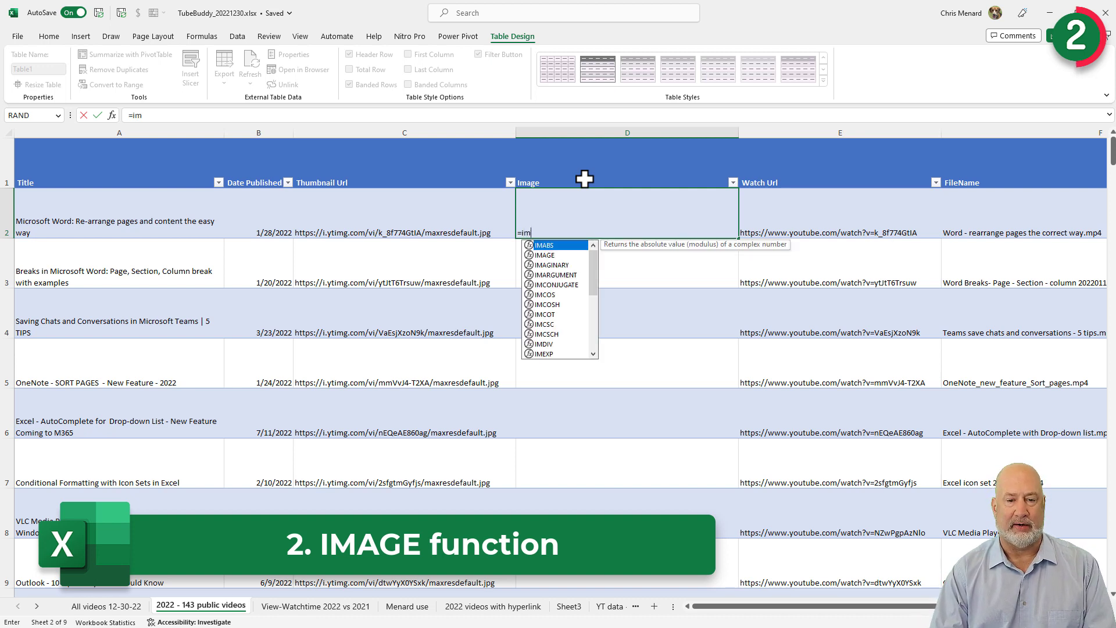
pyautogui.press('Tab')
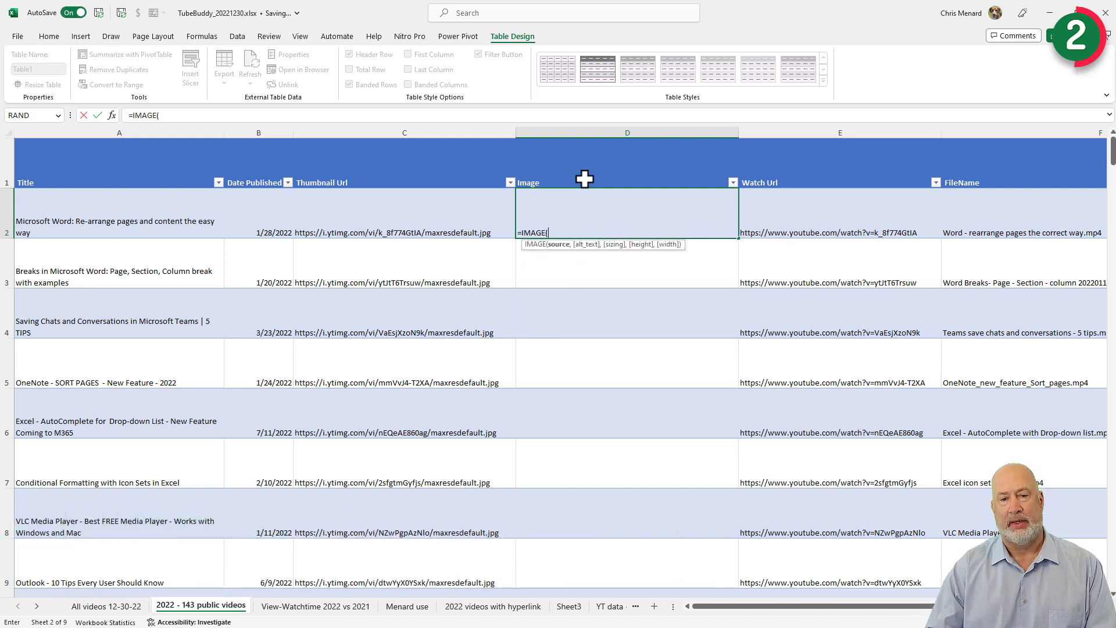
pyautogui.click(377, 227)
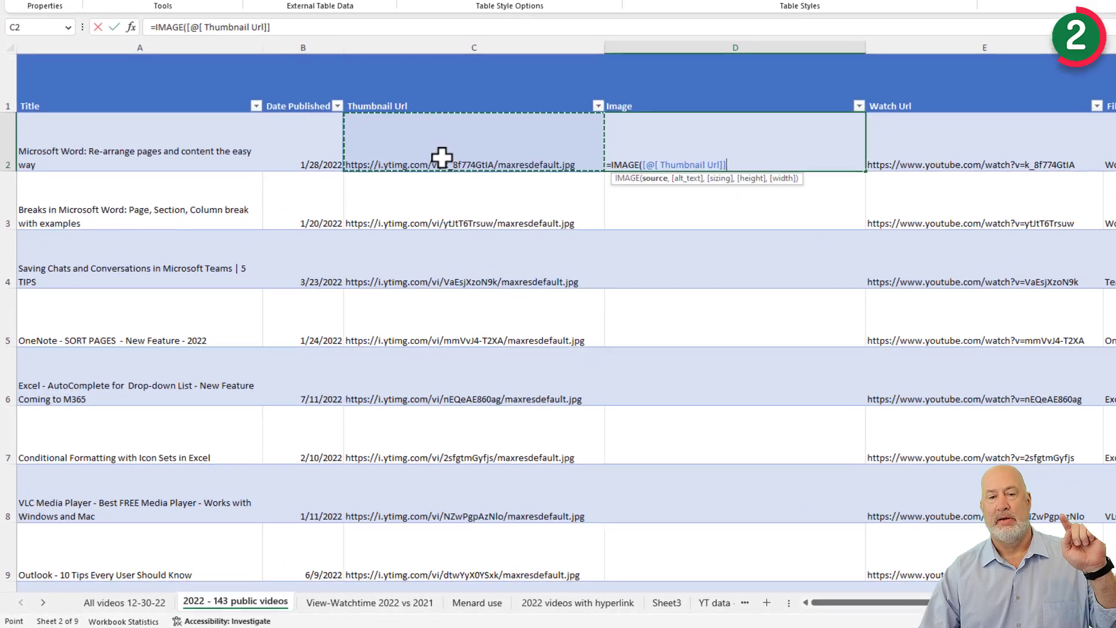
pyautogui.write(')')
pyautogui.press('Return')
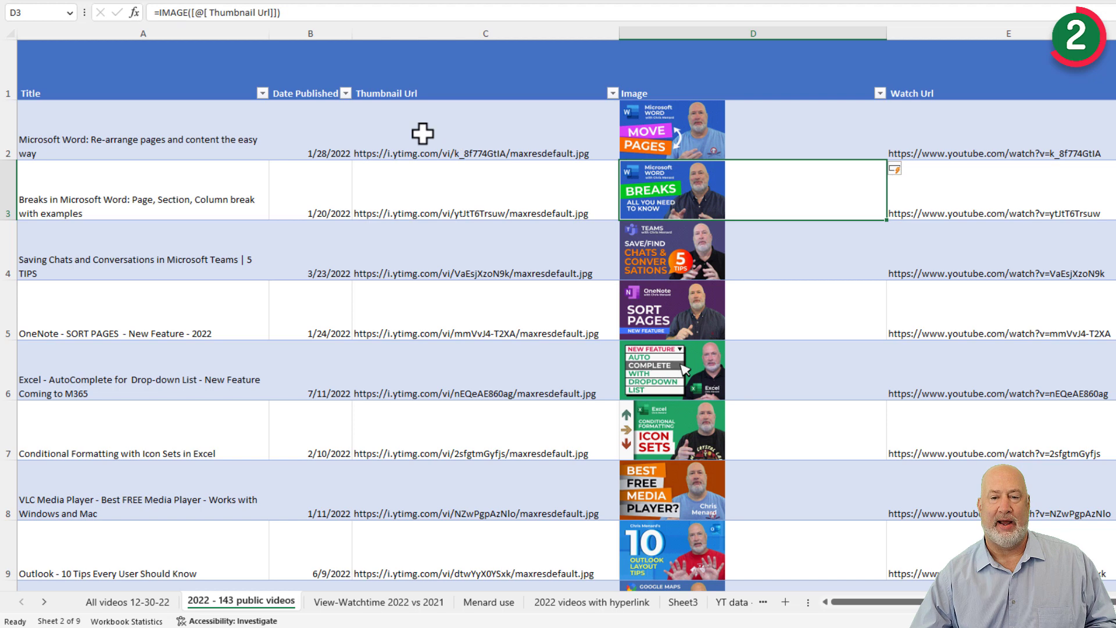
# - Narrow the Image column so it fits more closely around the thumbnails
pyautogui.moveTo(883, 39); pyautogui.dragTo(533, 145)
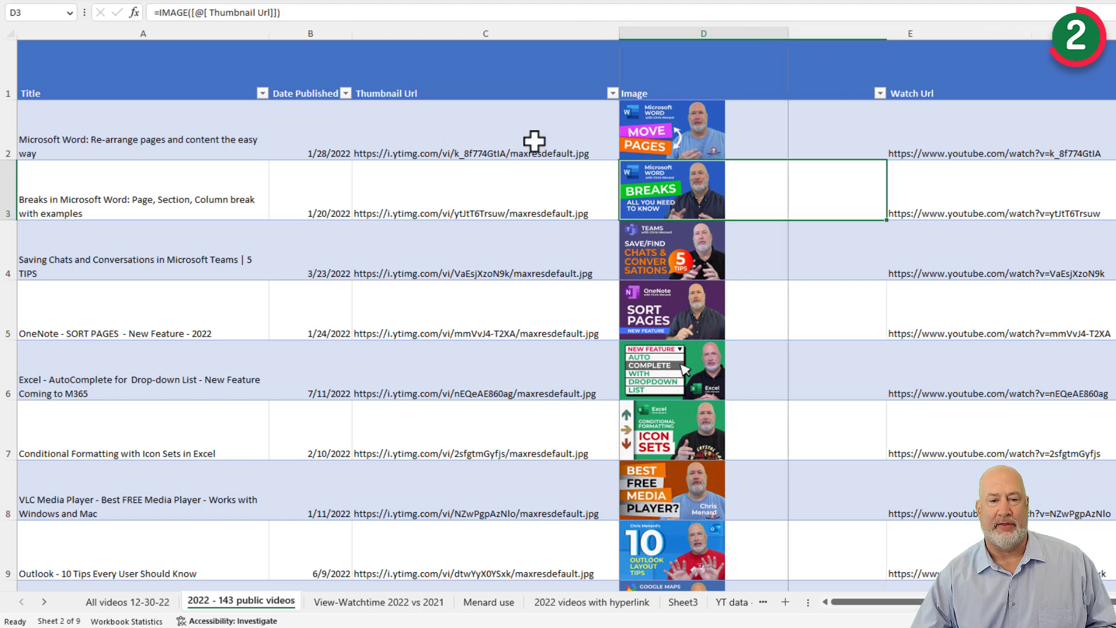
pyautogui.click(533, 145)
pyautogui.click(141, 135)
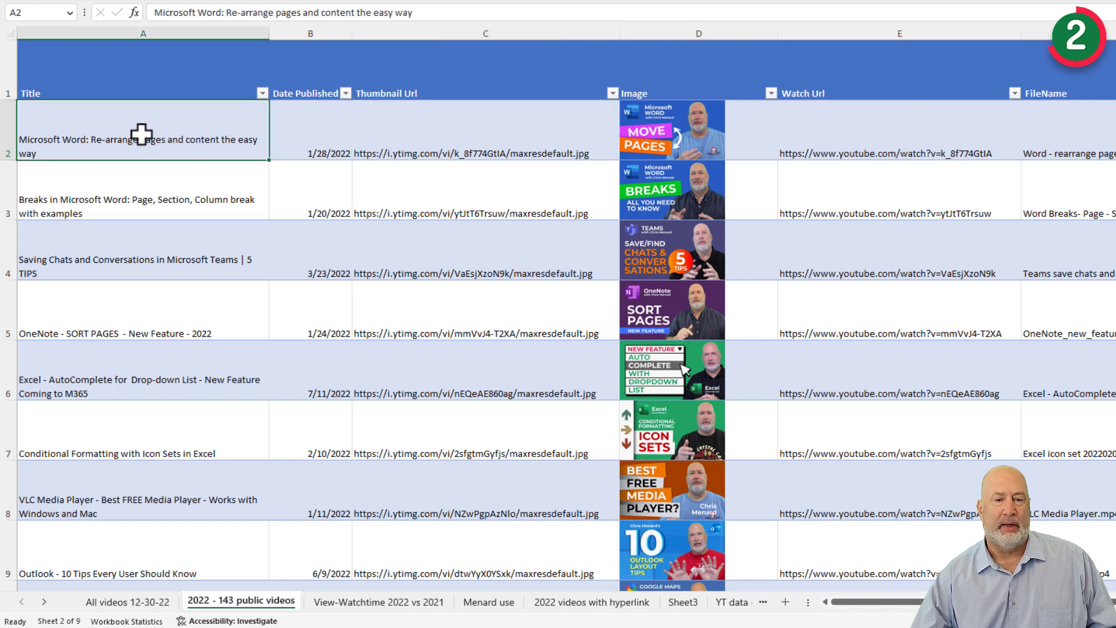
# - Sort the video table by Date Published from newest to oldest
pyautogui.click(311, 137)
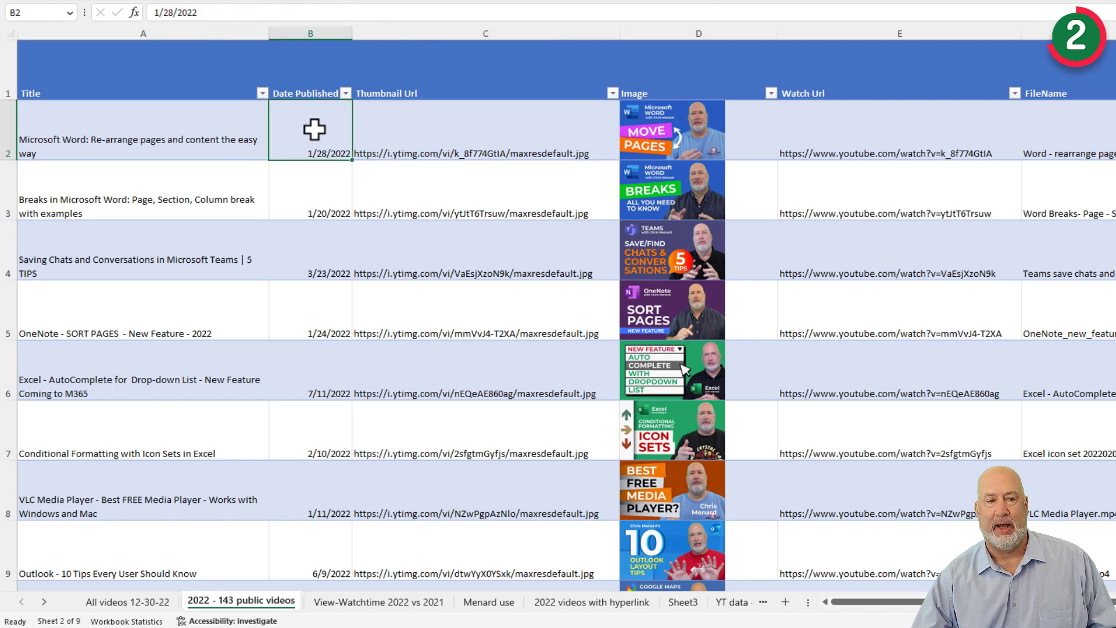
pyautogui.click(346, 93)
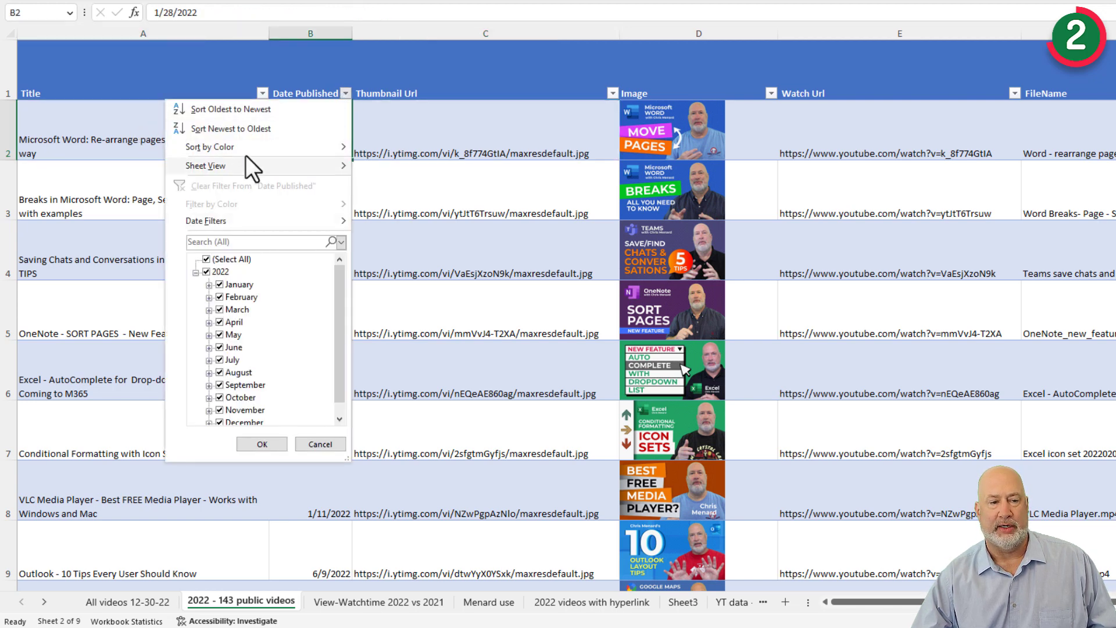
pyautogui.click(239, 130)
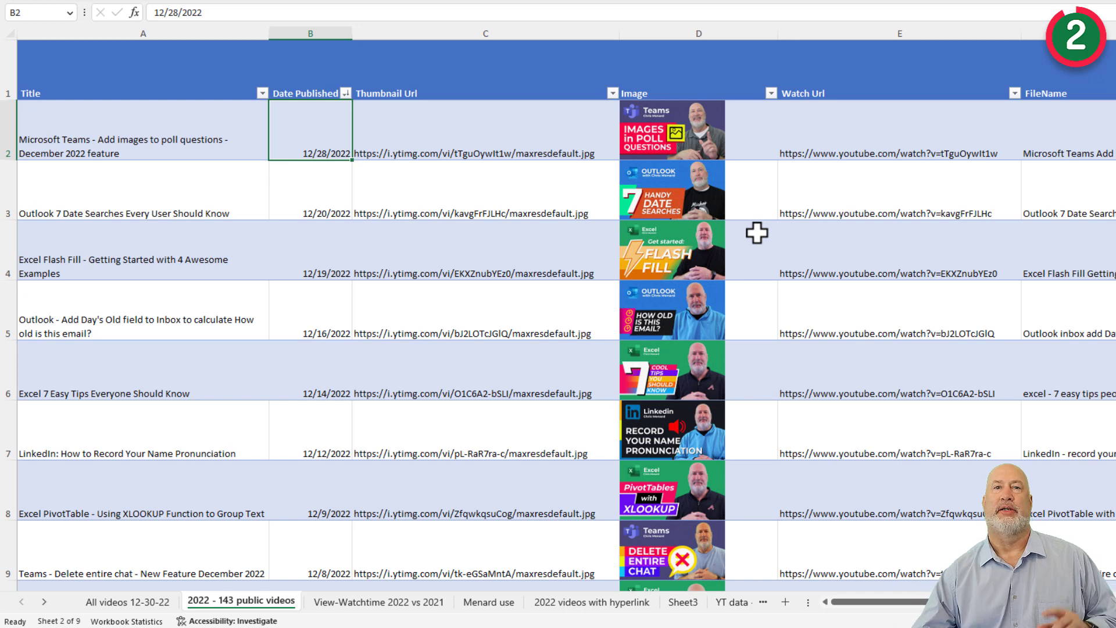
# - Switch to the 1 year sheet of the open PivotTable training workbook and close the Recommended PivotTables pane
pyautogui.click(461, 128)
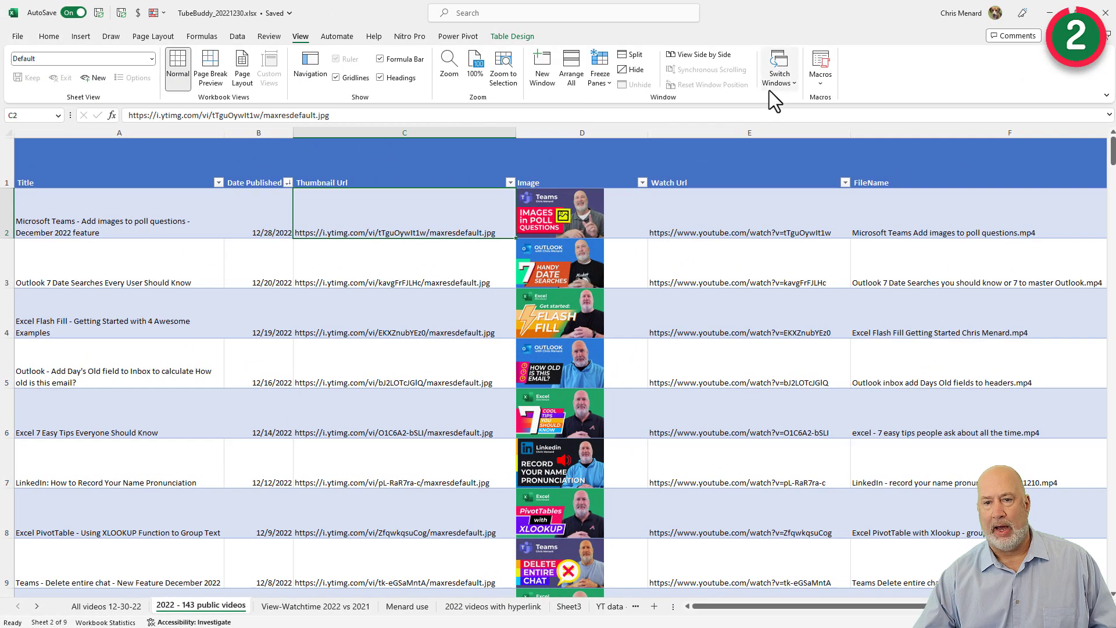
pyautogui.click(780, 81)
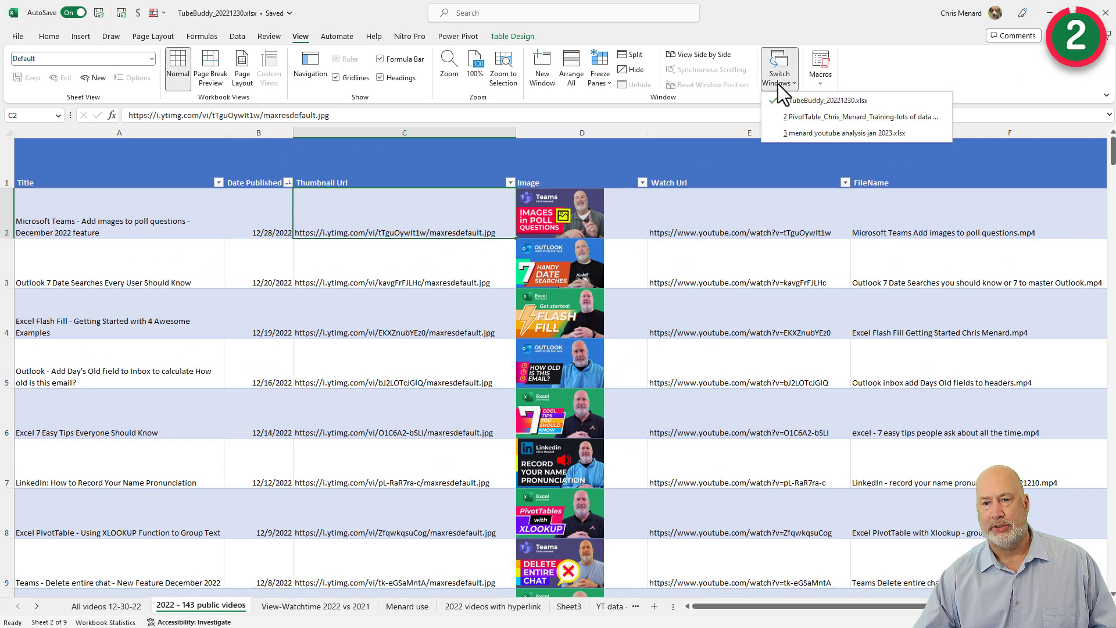
pyautogui.click(801, 116)
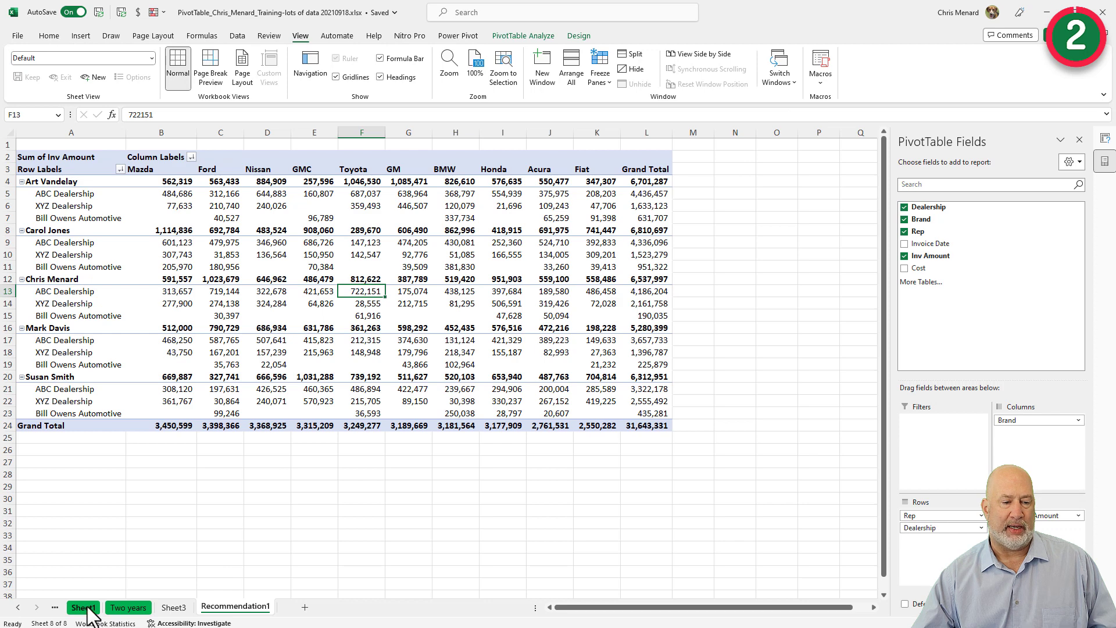
pyautogui.click(18, 608)
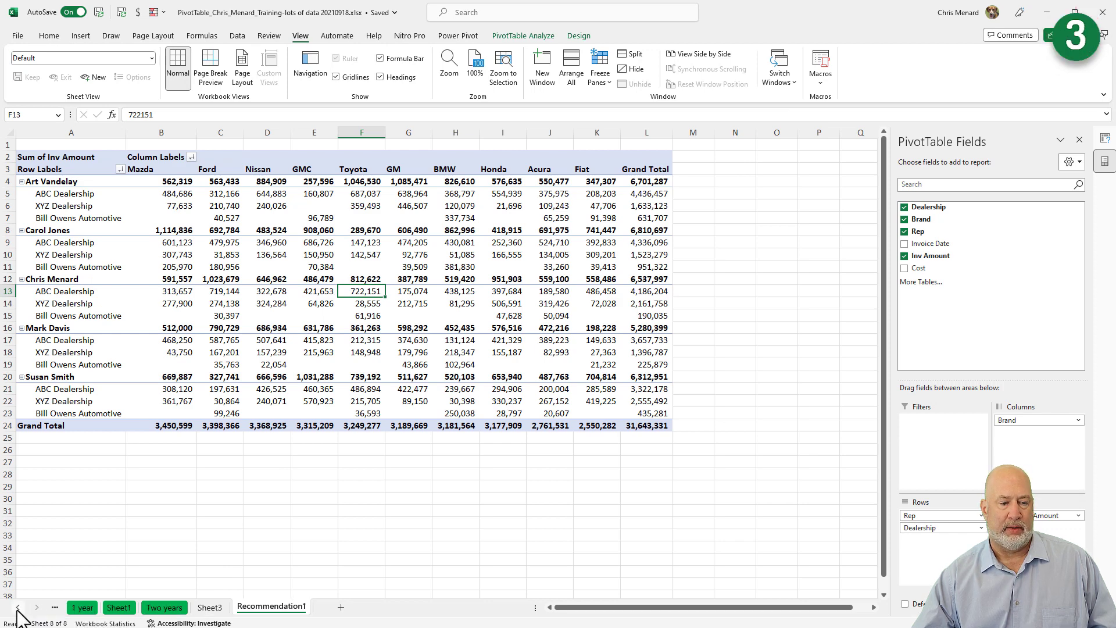
pyautogui.click(82, 608)
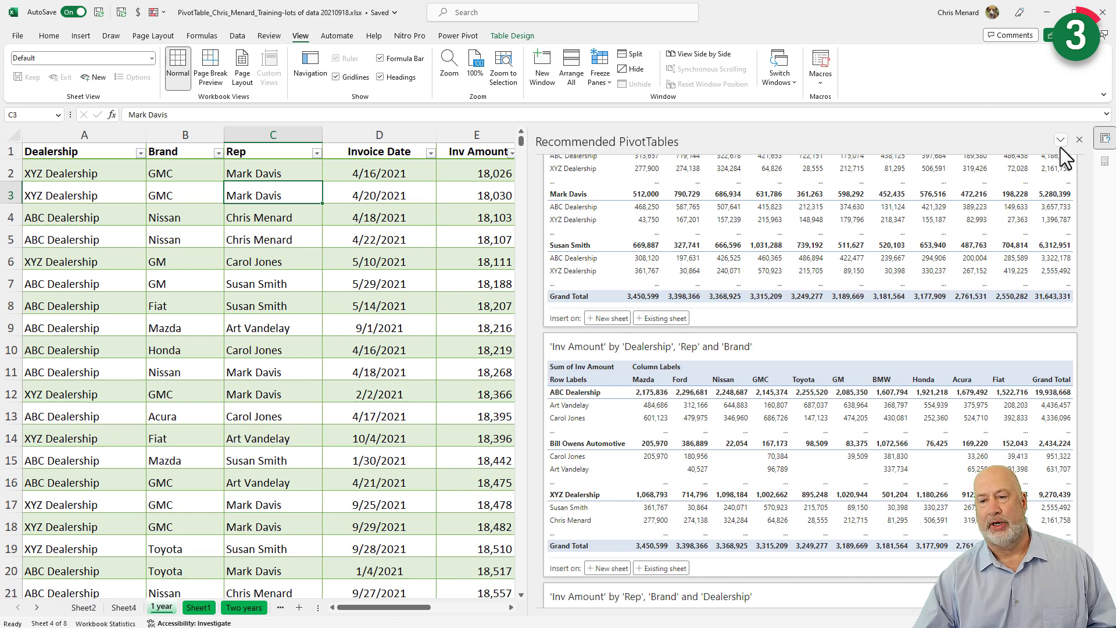
pyautogui.click(1080, 141)
pyautogui.click(512, 237)
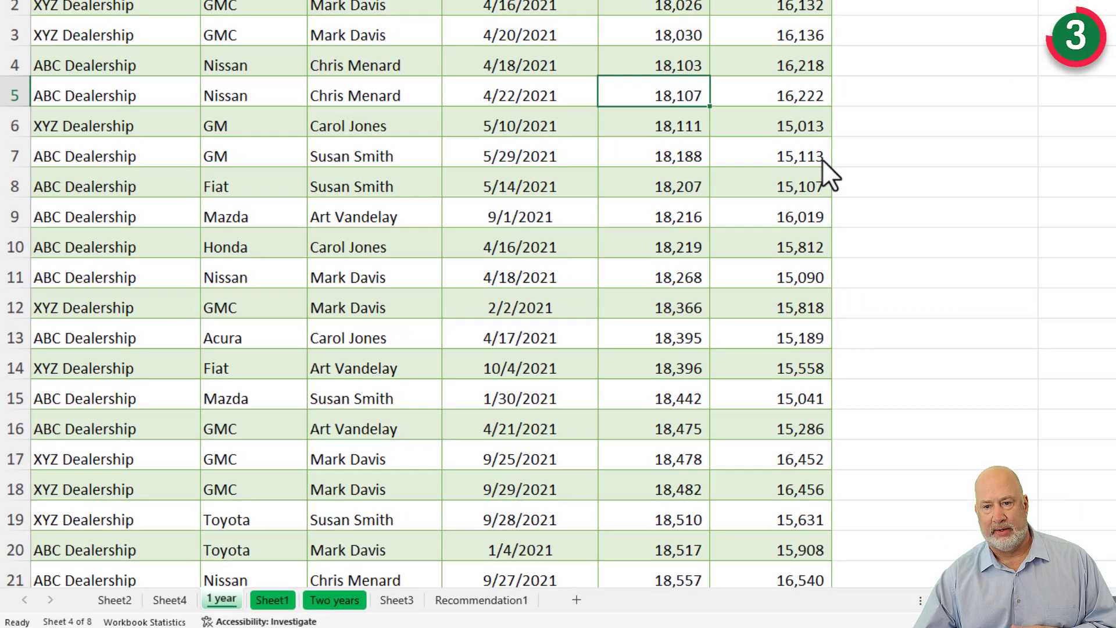
# - Review which items are enabled for the status bar, including Workbook Statistics, without changing any
pyautogui.rightClick(843, 622)
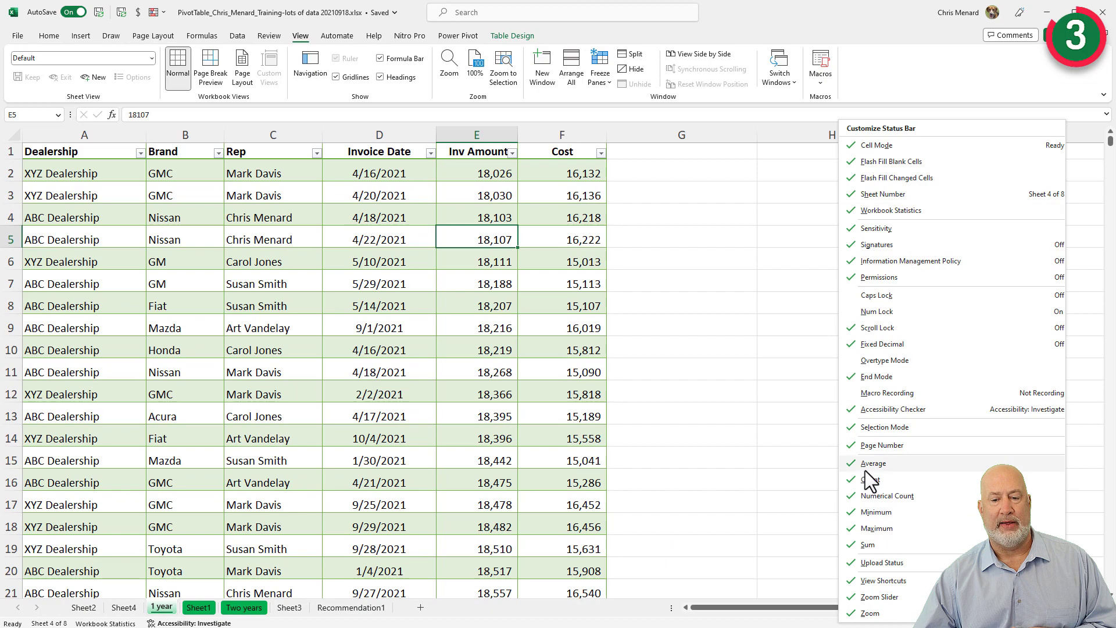
pyautogui.click(812, 624)
pyautogui.rightClick(812, 623)
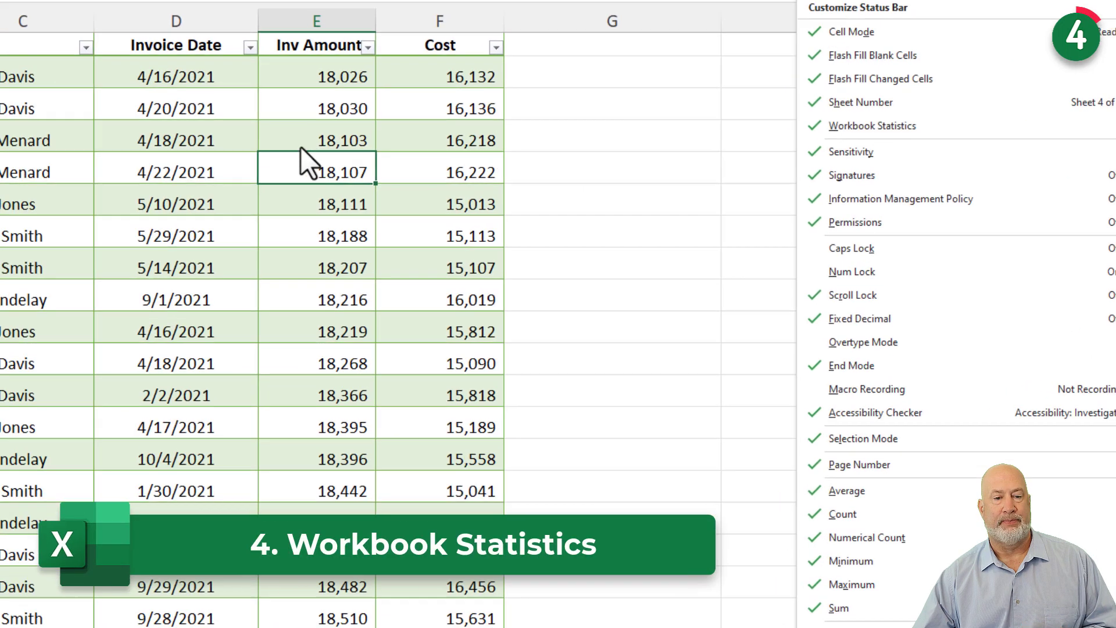
pyautogui.click(226, 210)
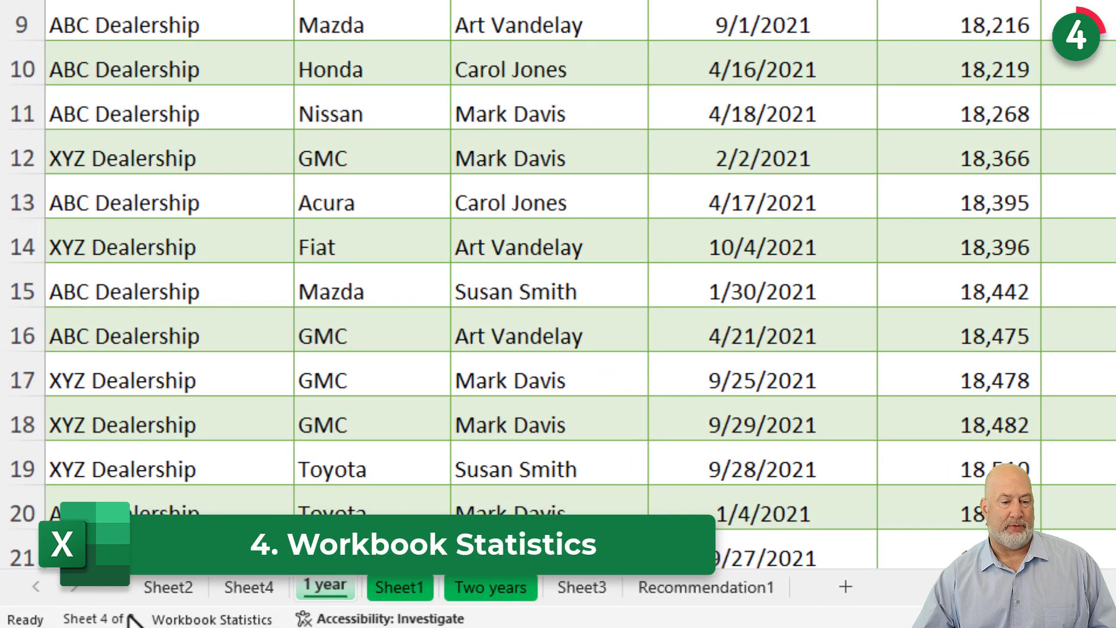
# - Check the Workbook Statistics for Sheet3 and close the report
pyautogui.click(579, 586)
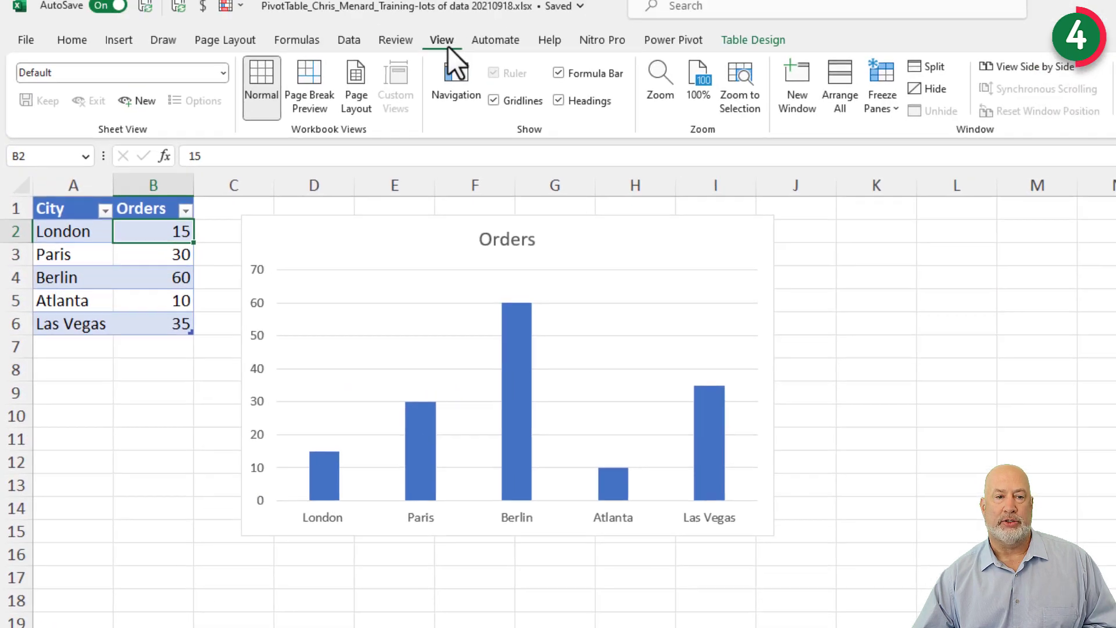
pyautogui.click(393, 52)
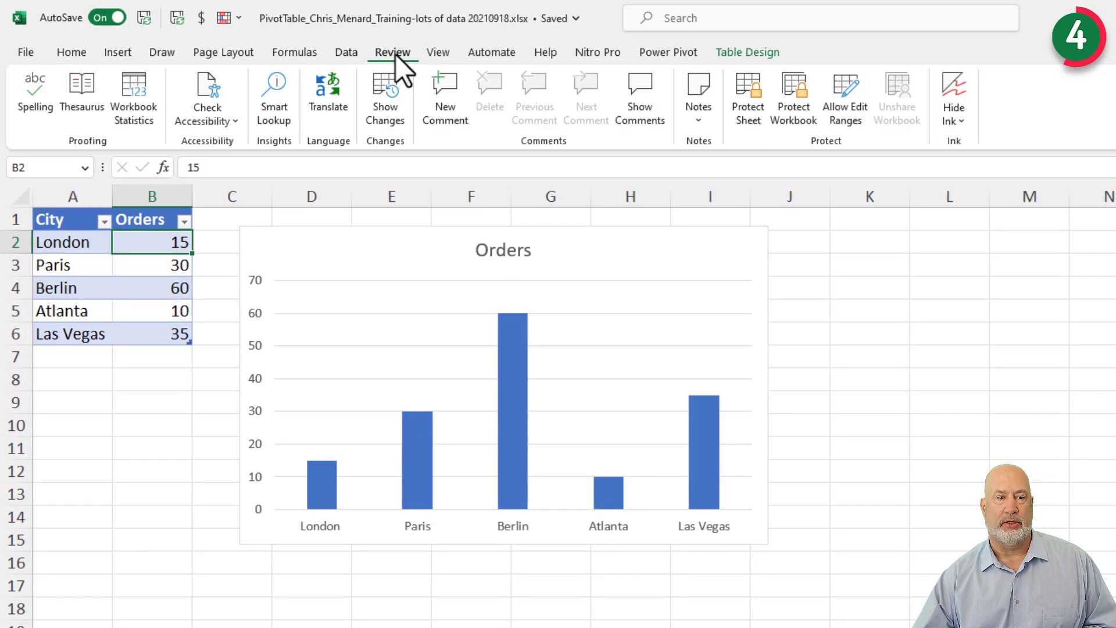
pyautogui.click(142, 96)
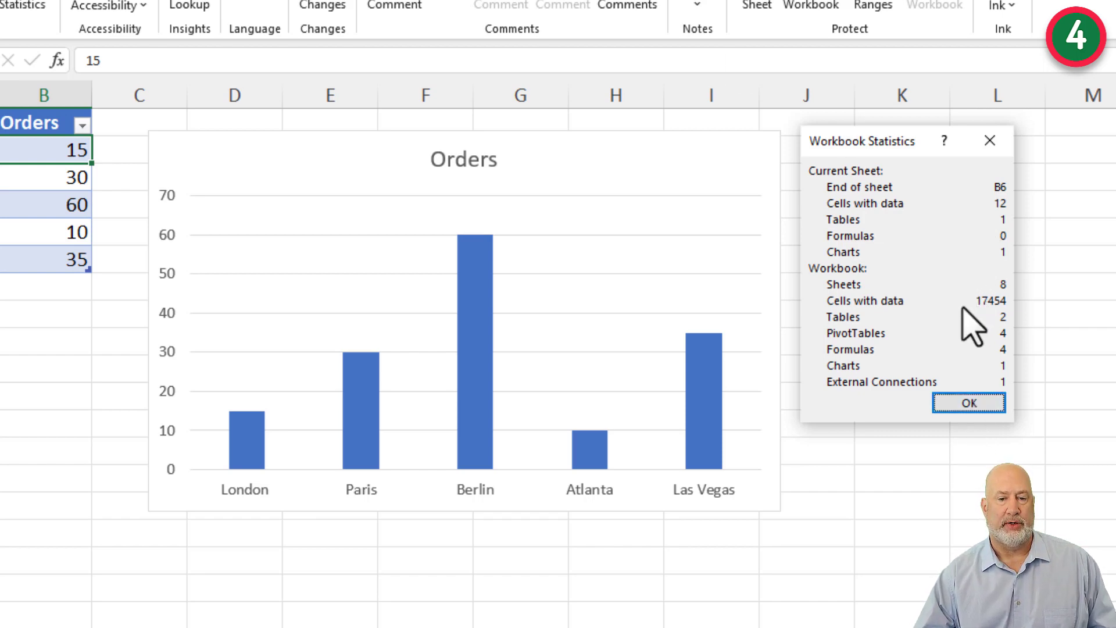
pyautogui.click(970, 406)
# - Check the Workbook Statistics for the 1 year sheet and close the report
pyautogui.click(162, 607)
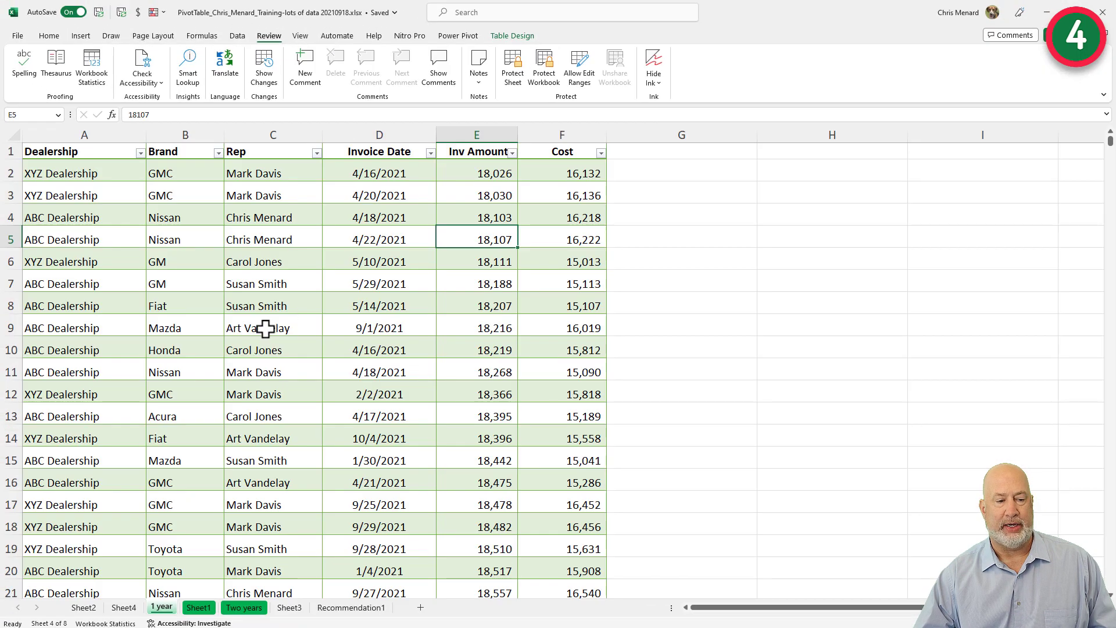
pyautogui.click(106, 623)
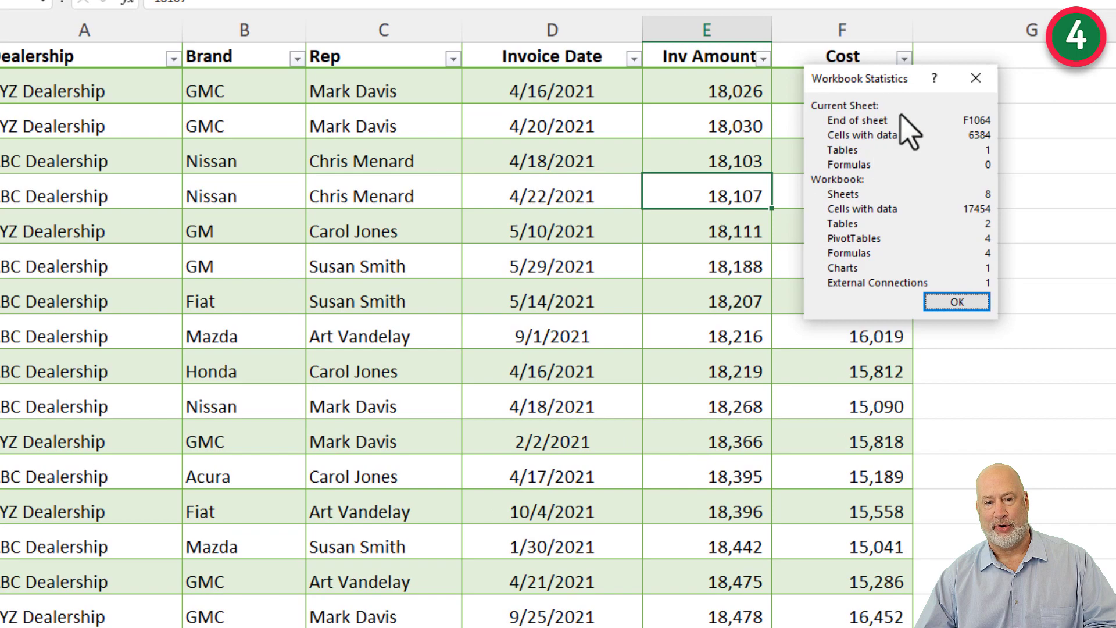
pyautogui.click(958, 301)
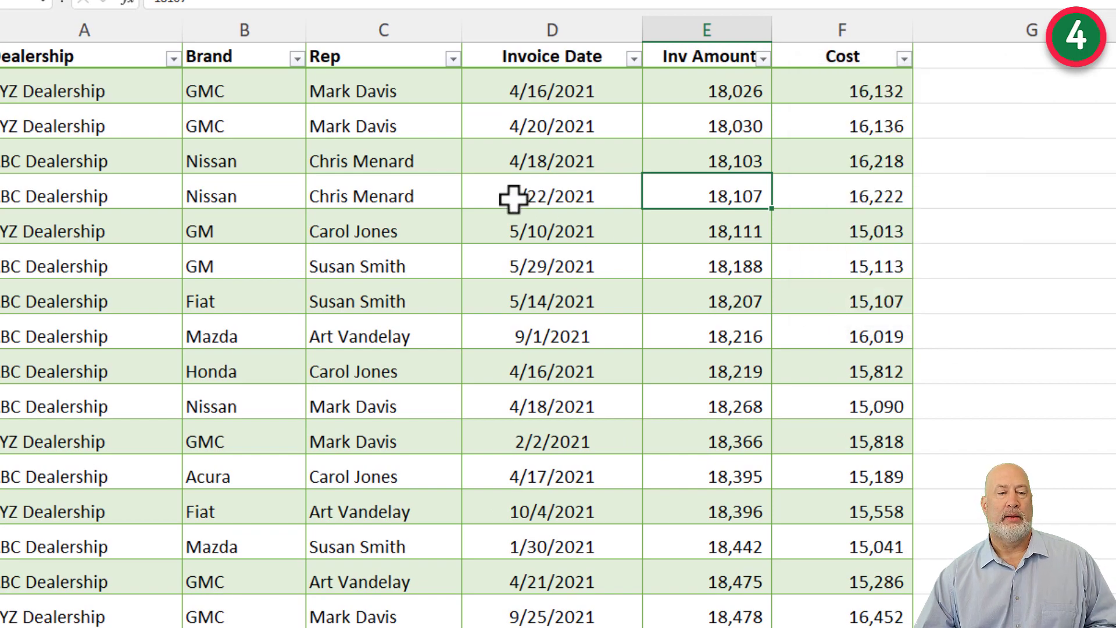
# - Open the Navigation pane to list the sheets and objects in the workbook
pyautogui.click(425, 196)
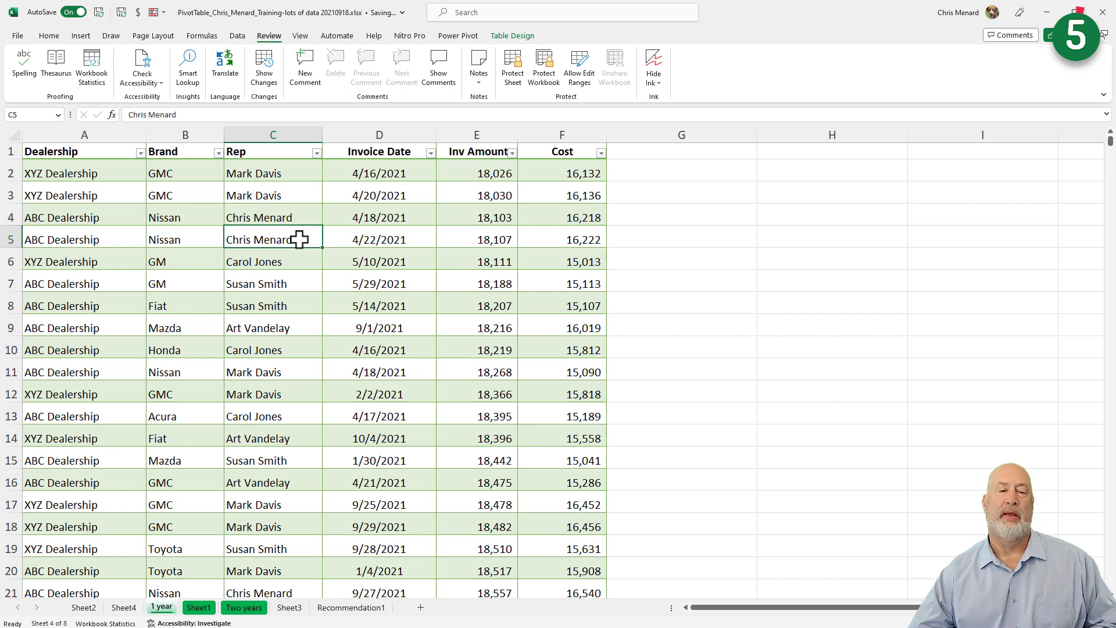
pyautogui.click(292, 217)
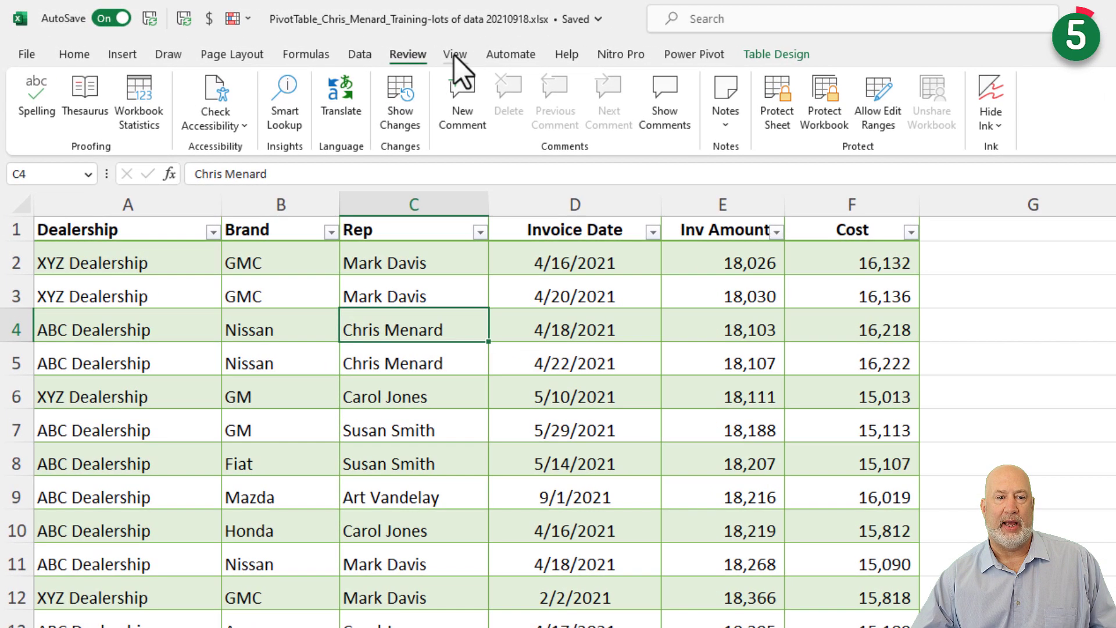
pyautogui.click(412, 49)
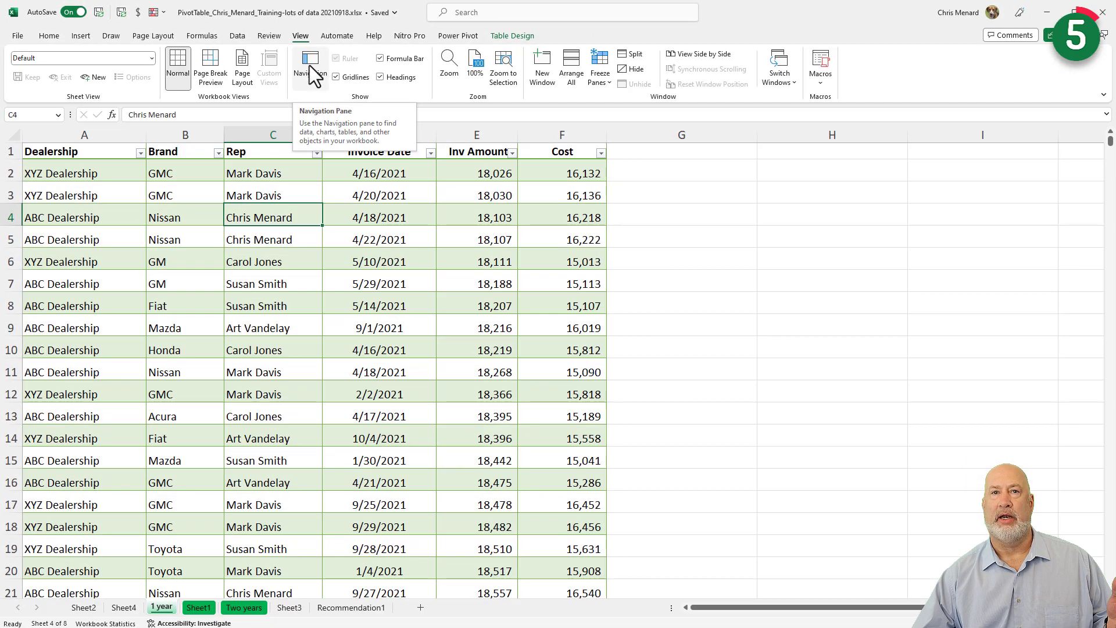
pyautogui.click(309, 65)
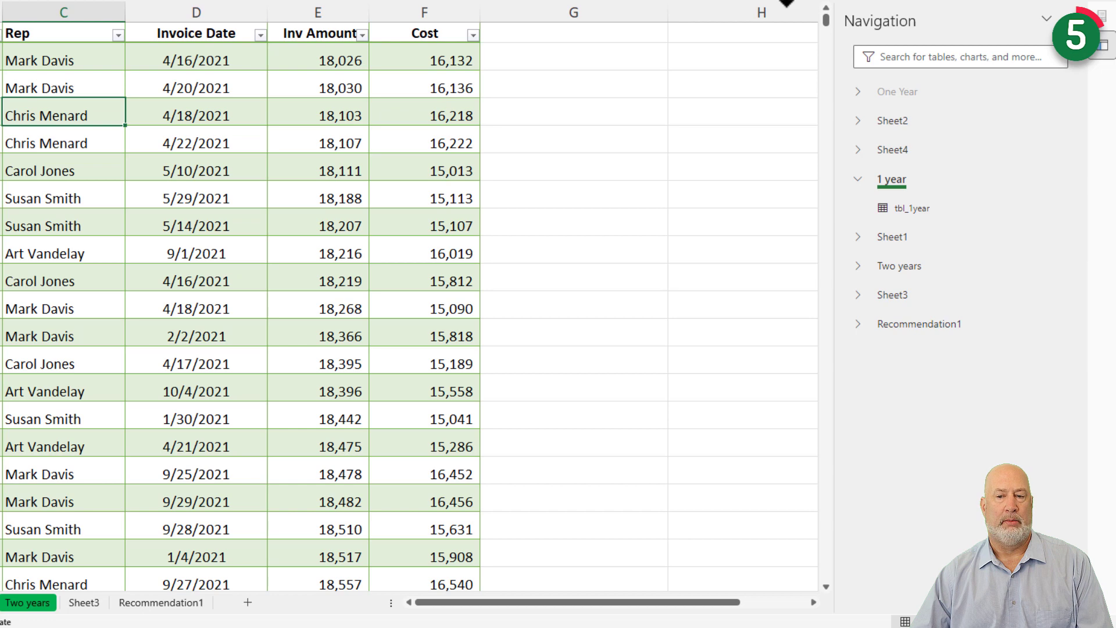
# - Find Picture 2 on Sheet1 by searching the workbook's objects for "pic", and move it slightly down and right
pyautogui.click(913, 62)
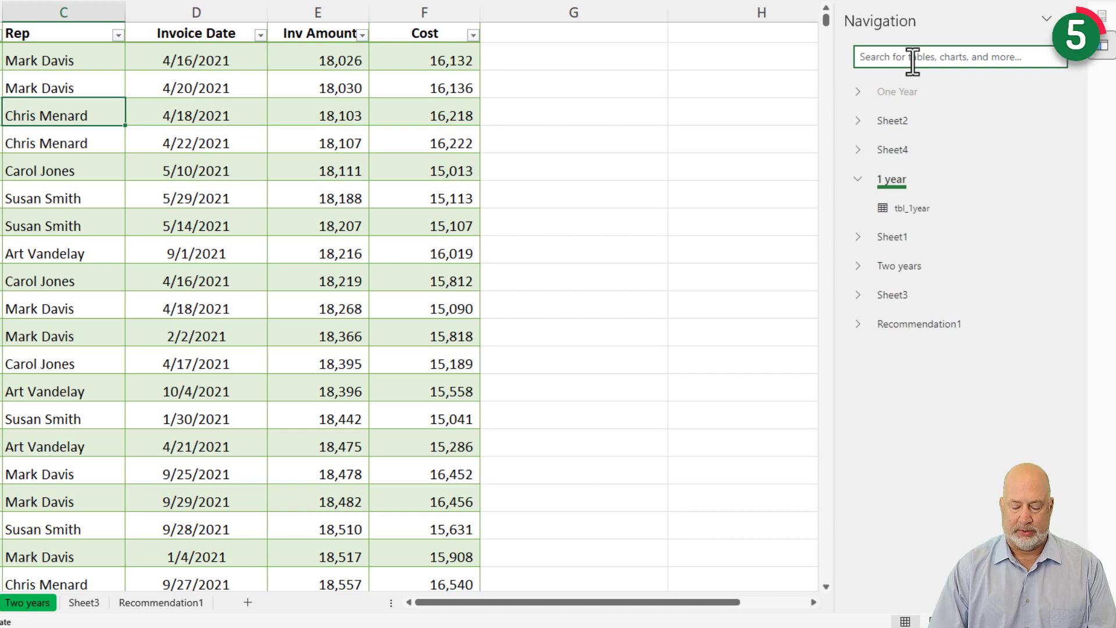
pyautogui.write('p')
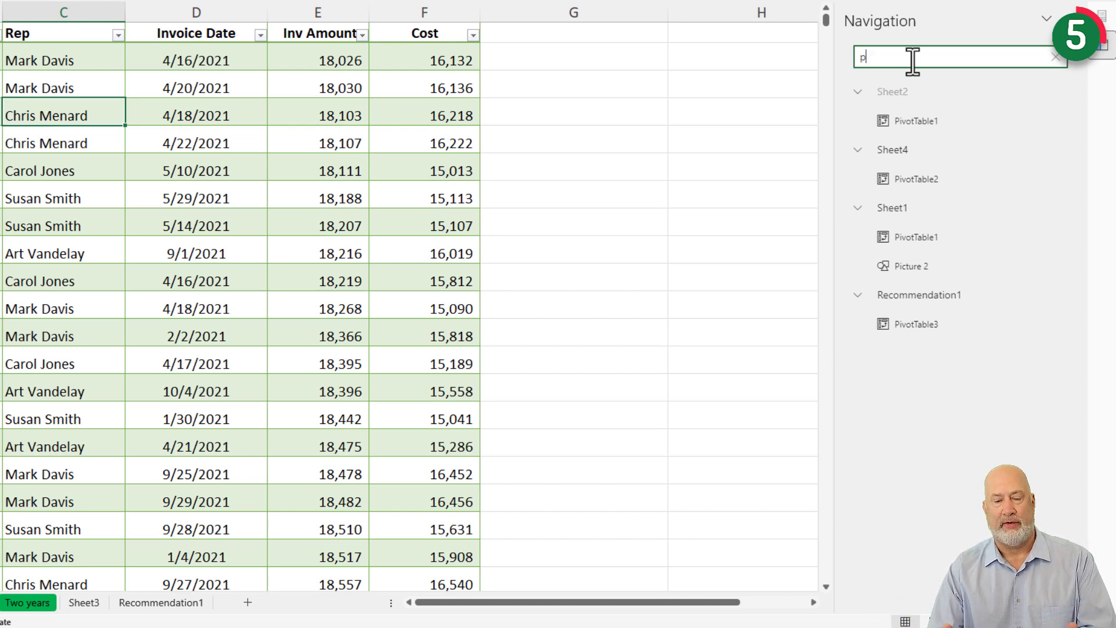
pyautogui.write('ic')
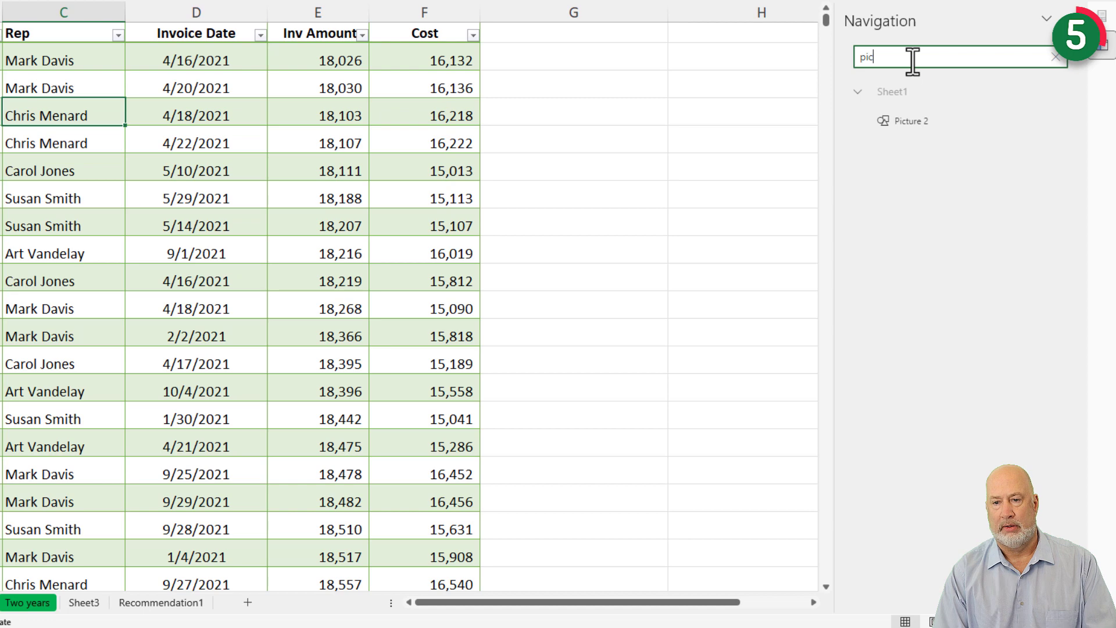
pyautogui.write('utr')
pyautogui.press('BackSpace')
pyautogui.press('BackSpace')
pyautogui.press('BackSpace')
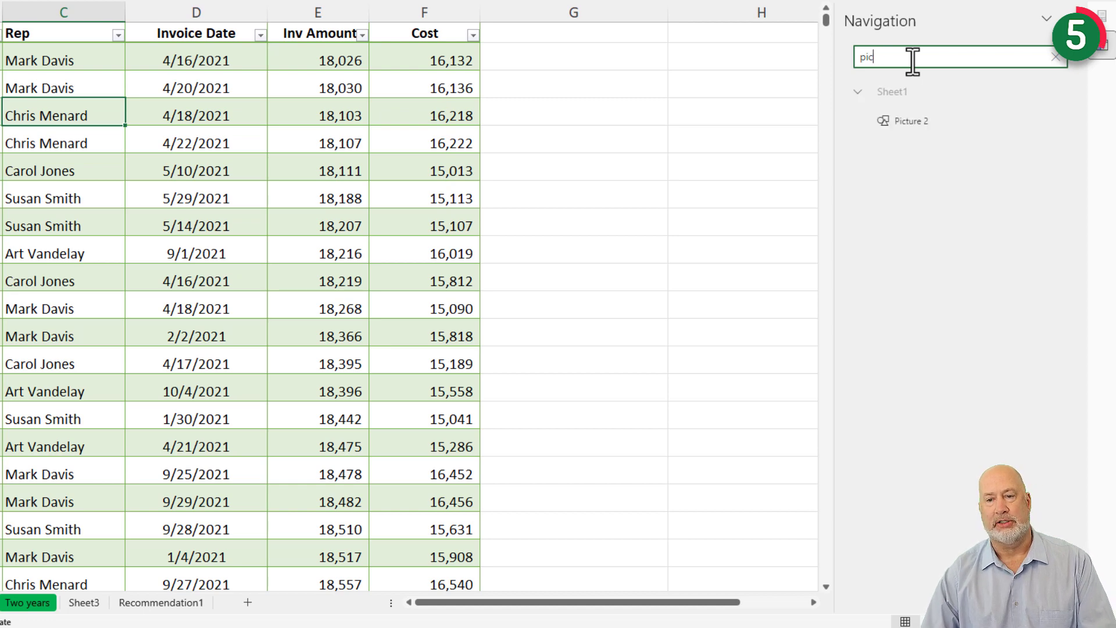
pyautogui.click(919, 127)
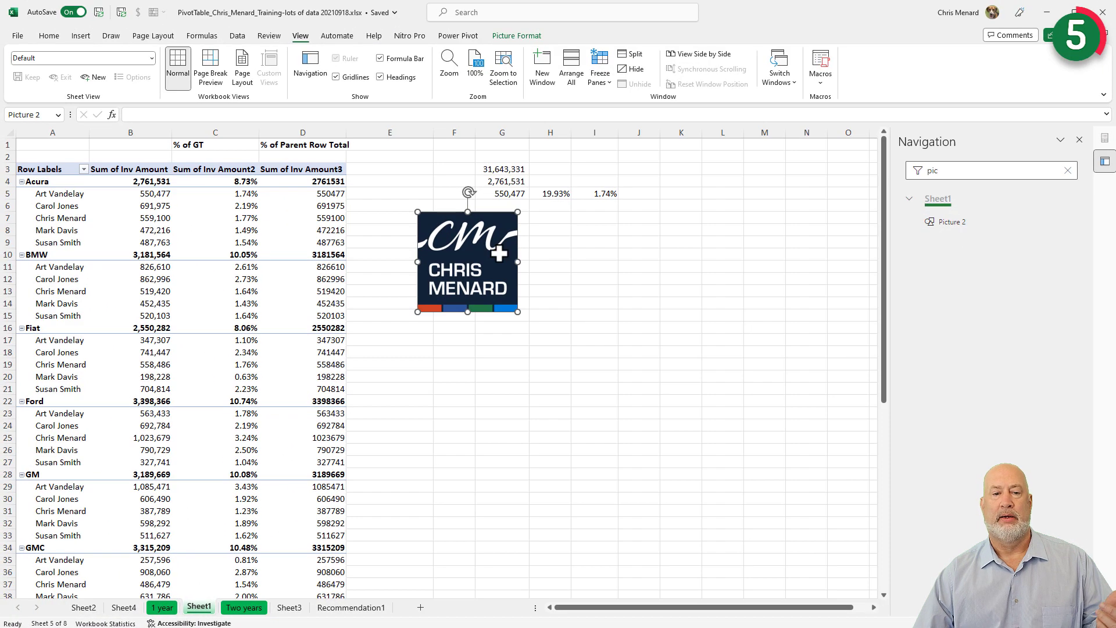
pyautogui.moveTo(518, 251); pyautogui.dragTo(484, 260)
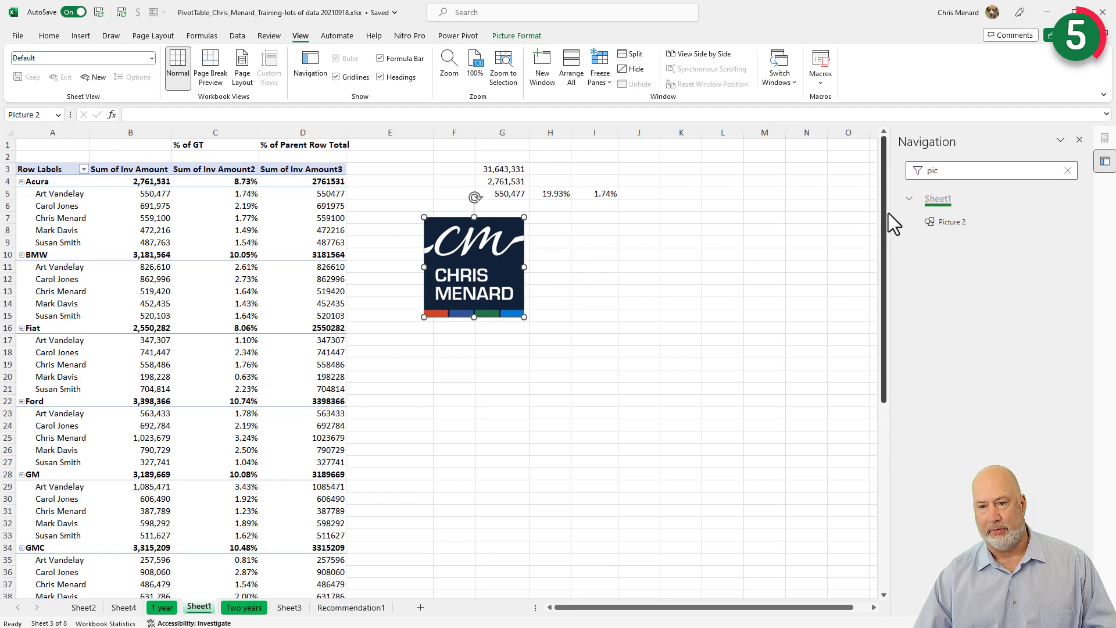
# - Search the workbook's objects for "pivot" and visit the PivotTables on Sheet2, Sheet4 and Sheet1 from the results
pyautogui.click(948, 173)
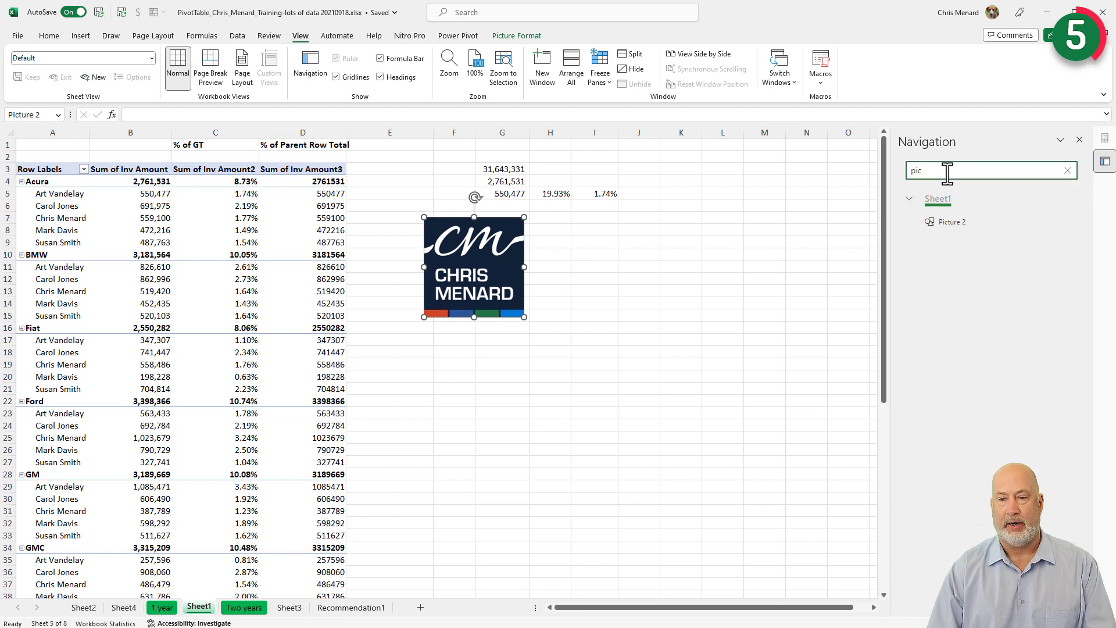
pyautogui.press('BackSpace')
pyautogui.press('BackSpace')
pyautogui.press('BackSpace')
pyautogui.write('pivot')
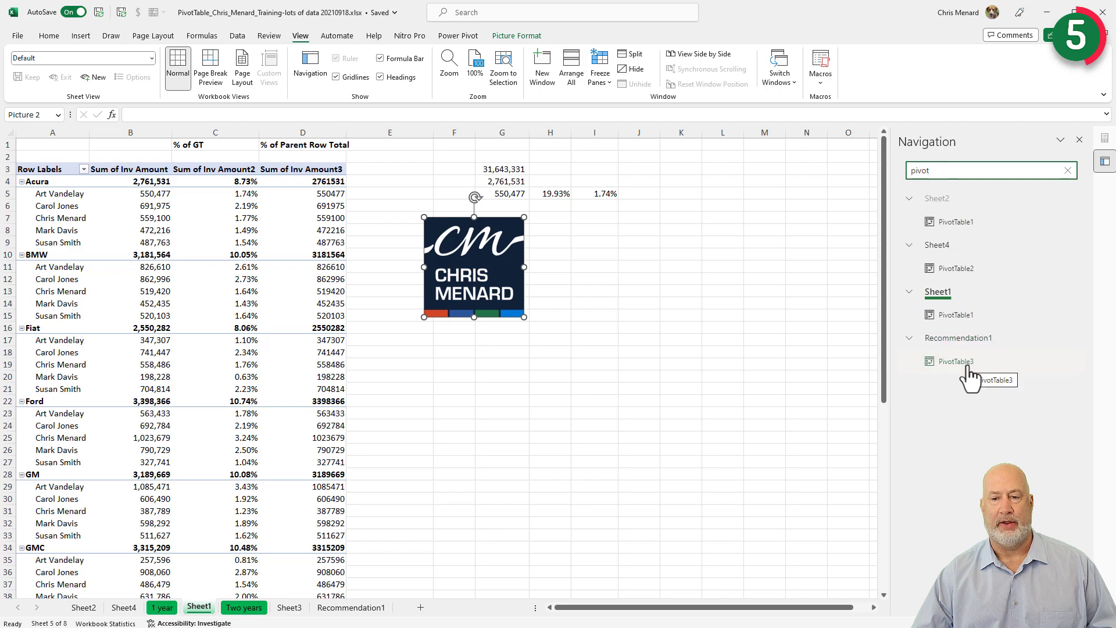
pyautogui.click(967, 226)
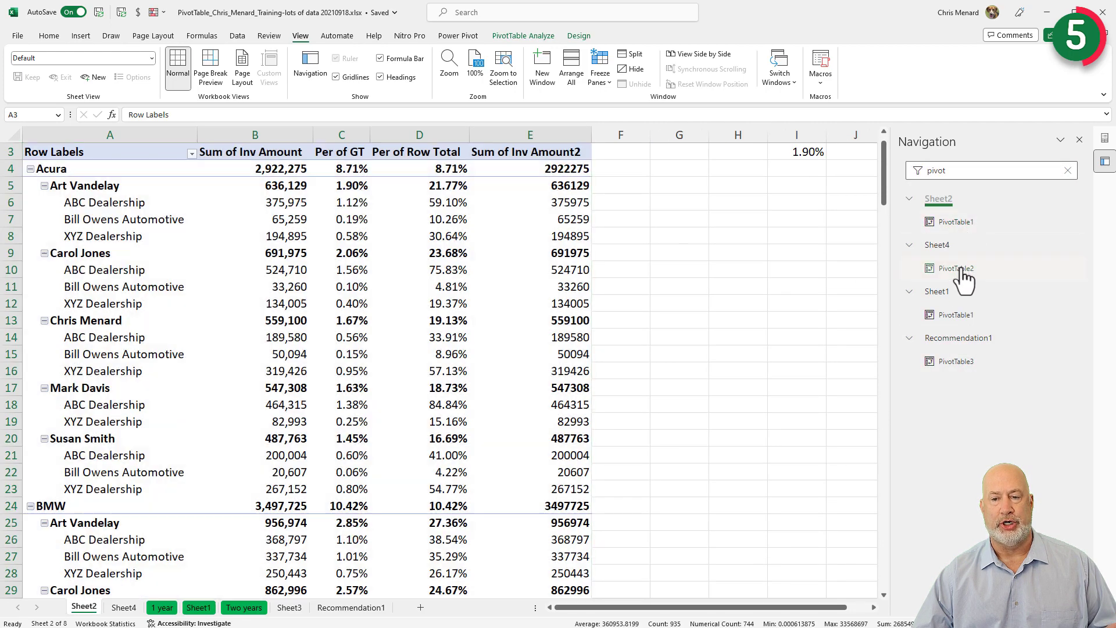
pyautogui.click(965, 269)
pyautogui.click(967, 317)
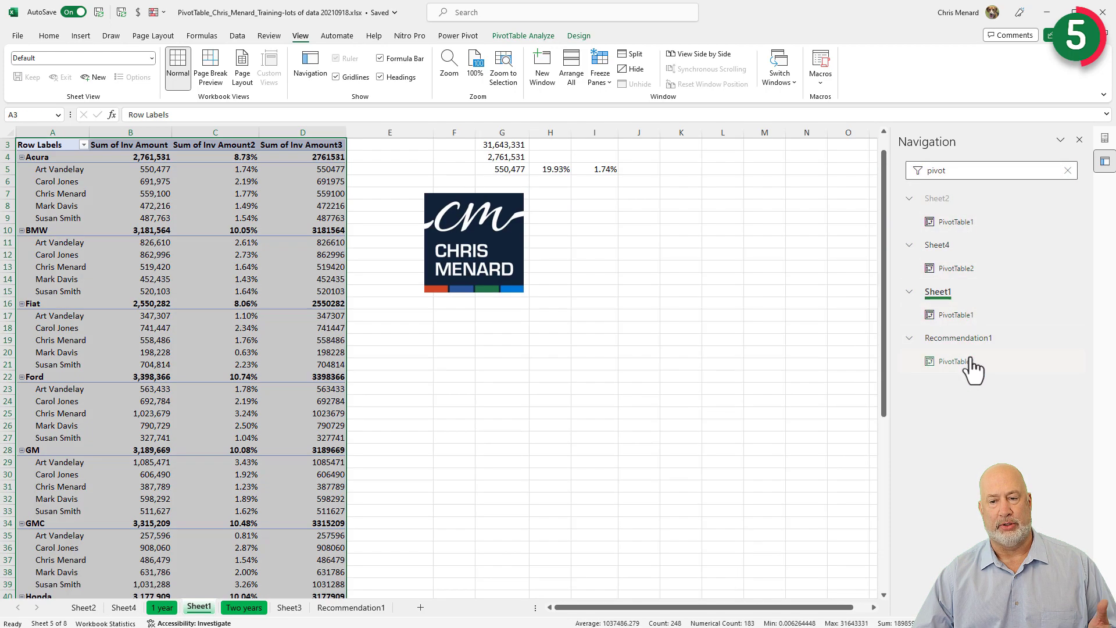
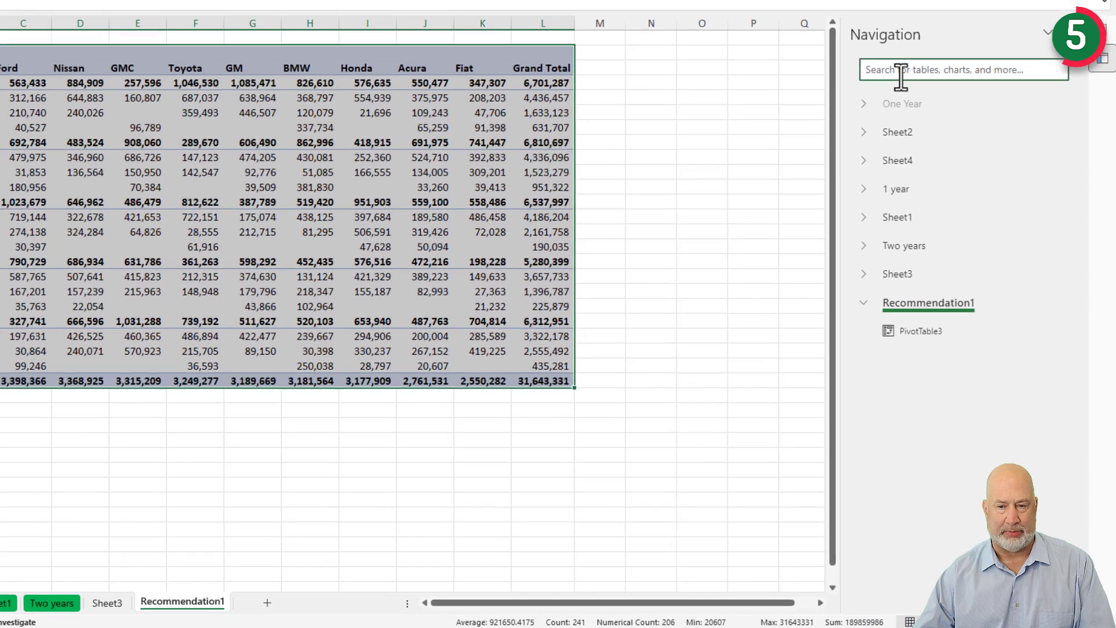
# - Search the workbook's objects for "tbl", go to tbl_1year on the 1 year sheet, and check its table name in the design settings
pyautogui.click(900, 76)
pyautogui.write('tbl')
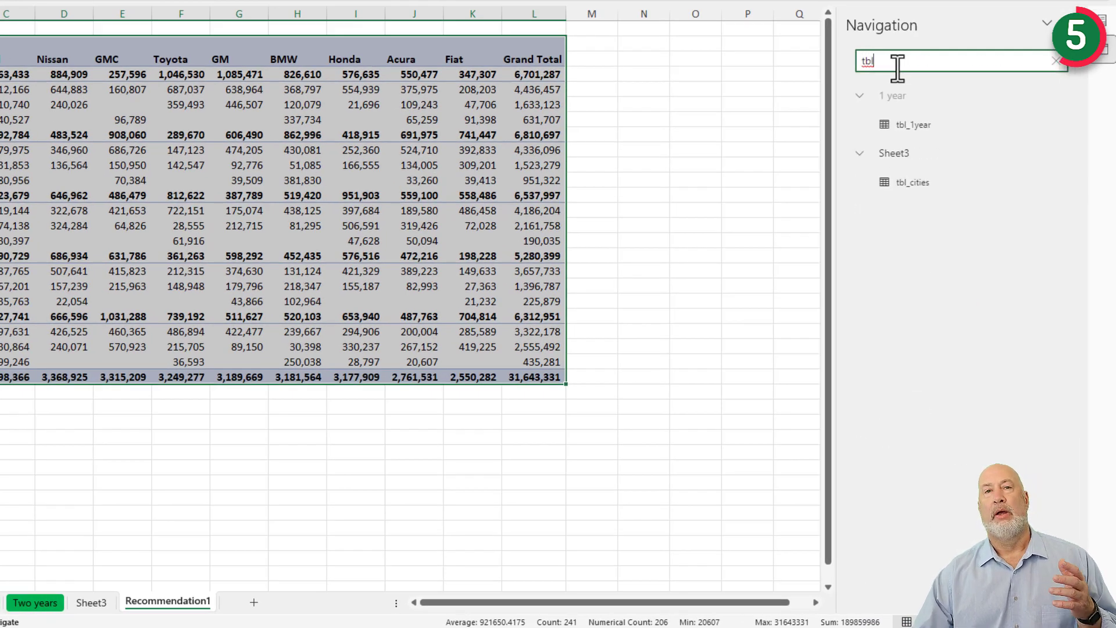
pyautogui.click(921, 127)
pyautogui.click(350, 125)
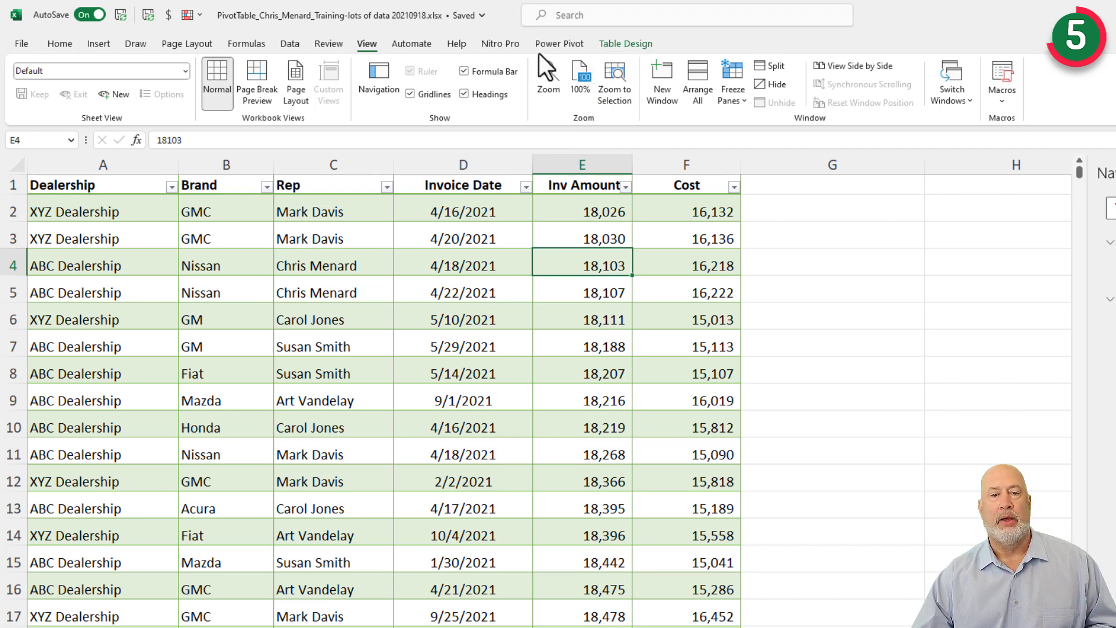
pyautogui.click(620, 45)
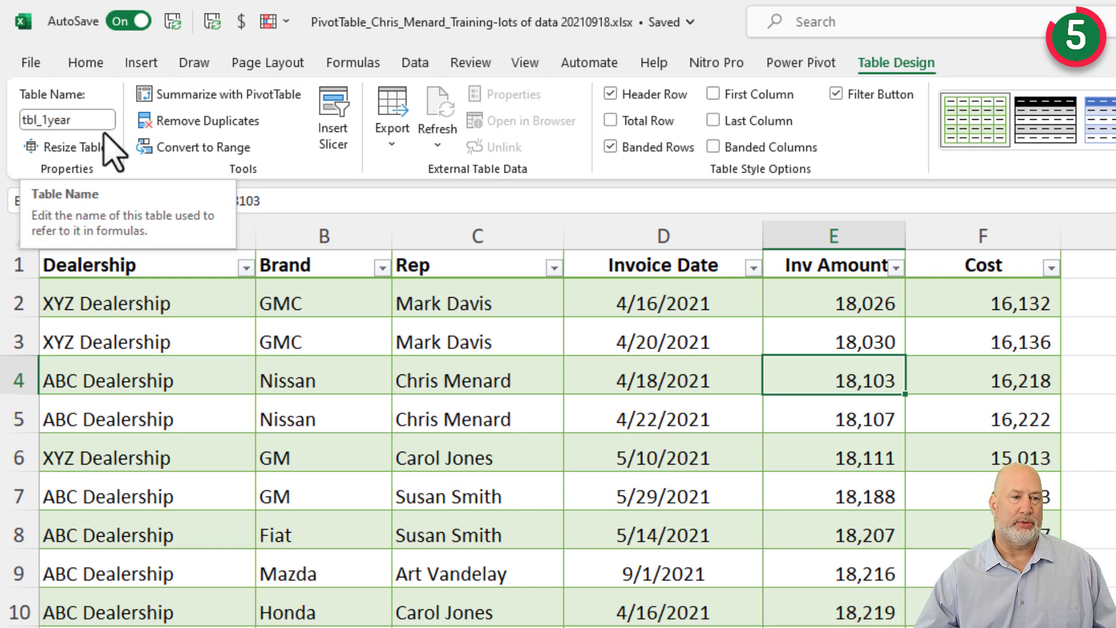
pyautogui.click(375, 326)
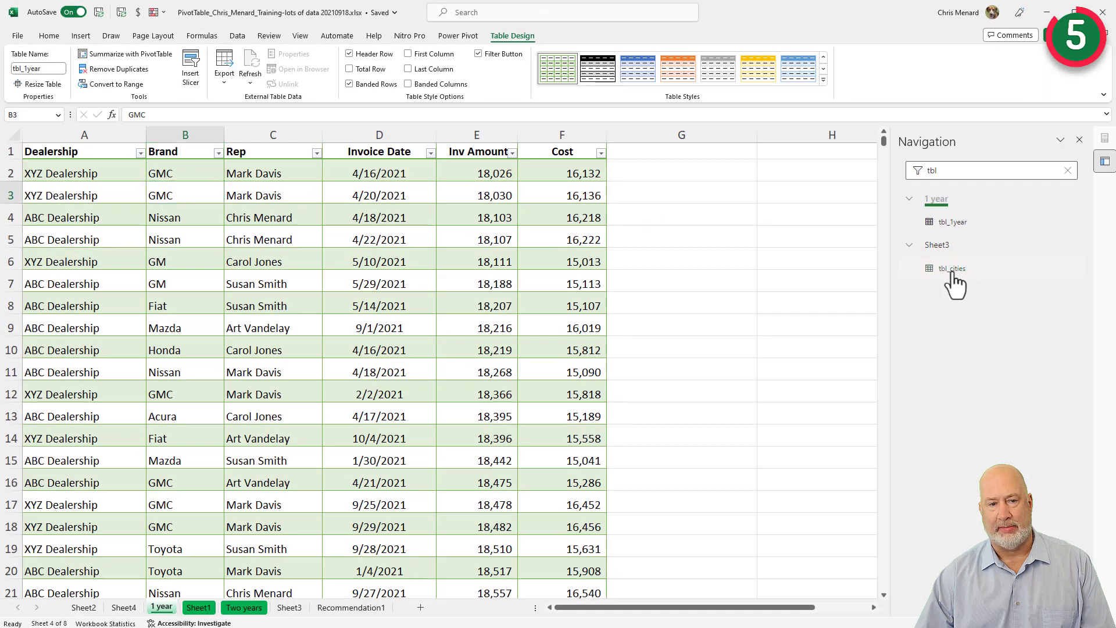
# - Go to the tbl_cities table on Sheet3, select the Paris orders cell, and show the view commands containing Navigation
pyautogui.click(951, 269)
pyautogui.click(95, 199)
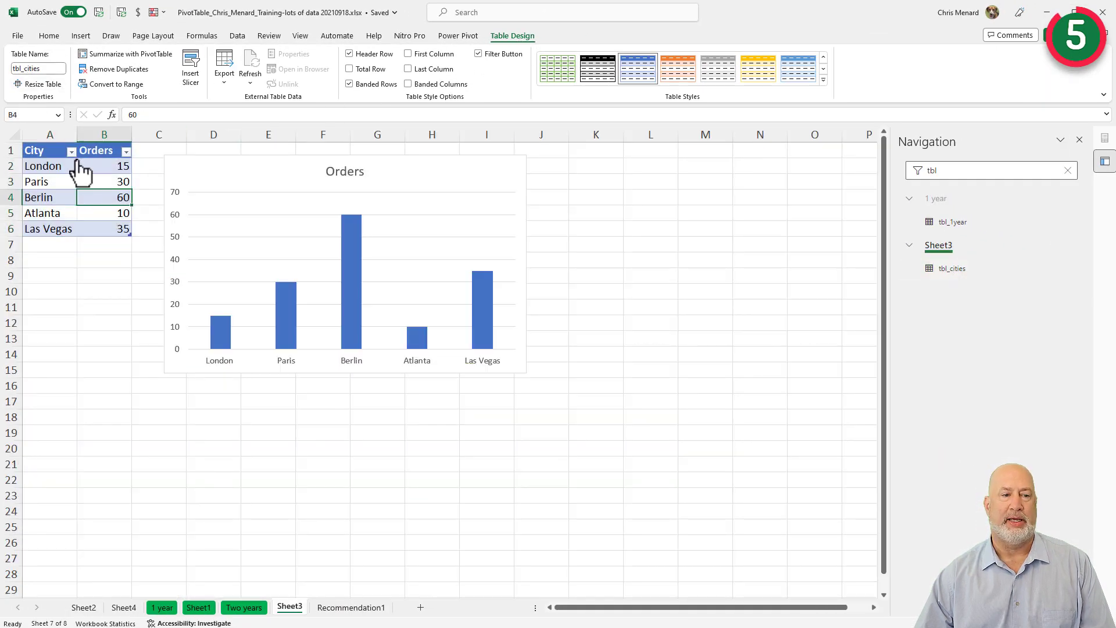
pyautogui.click(104, 178)
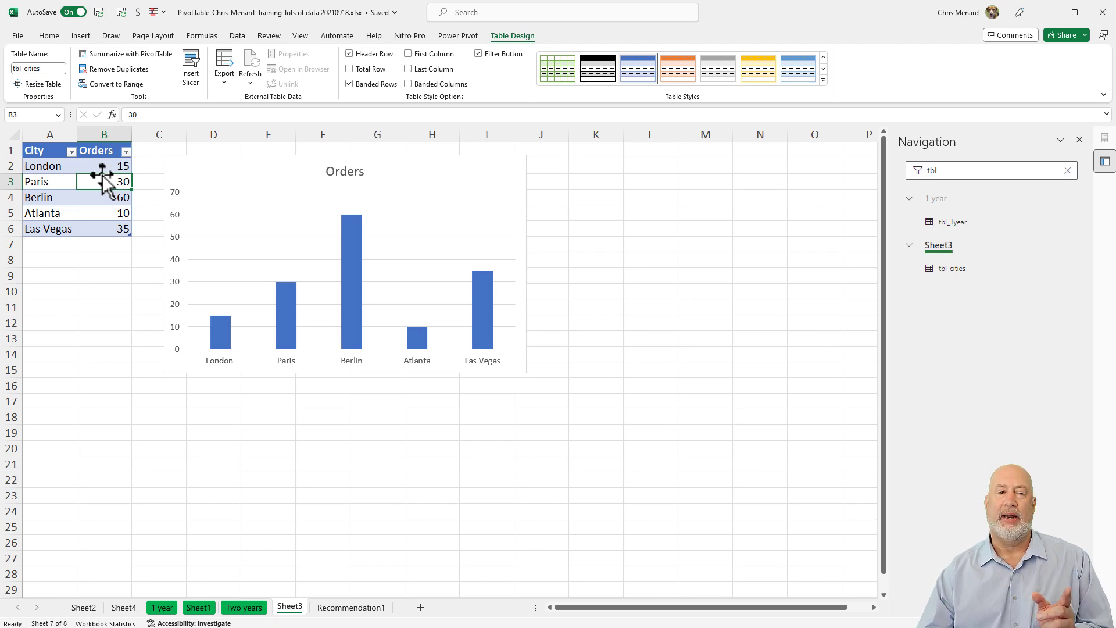
pyautogui.click(300, 36)
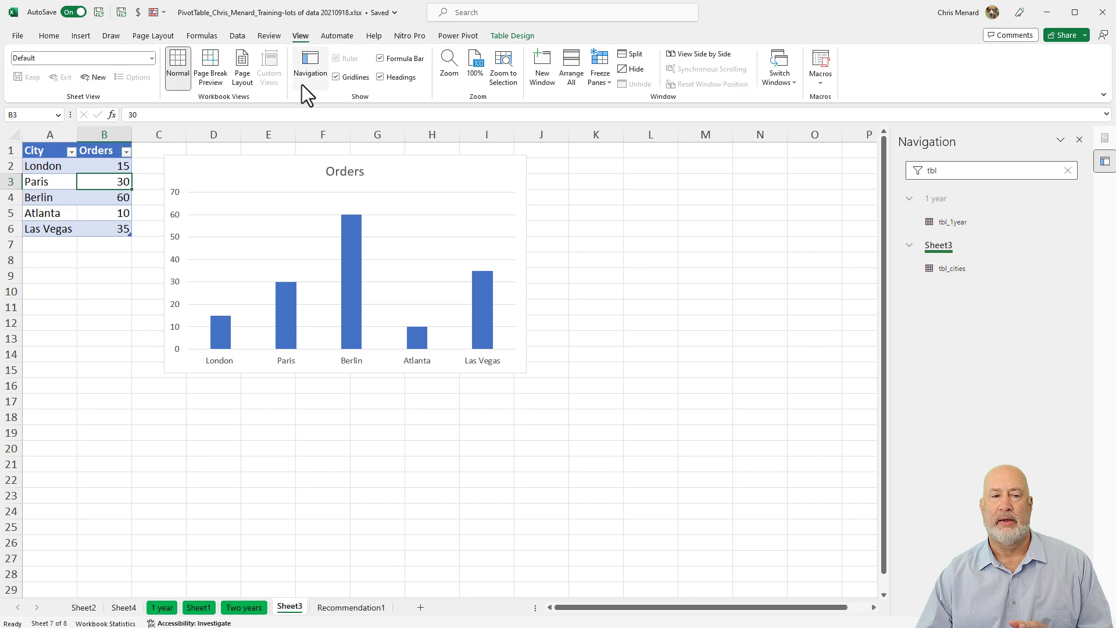